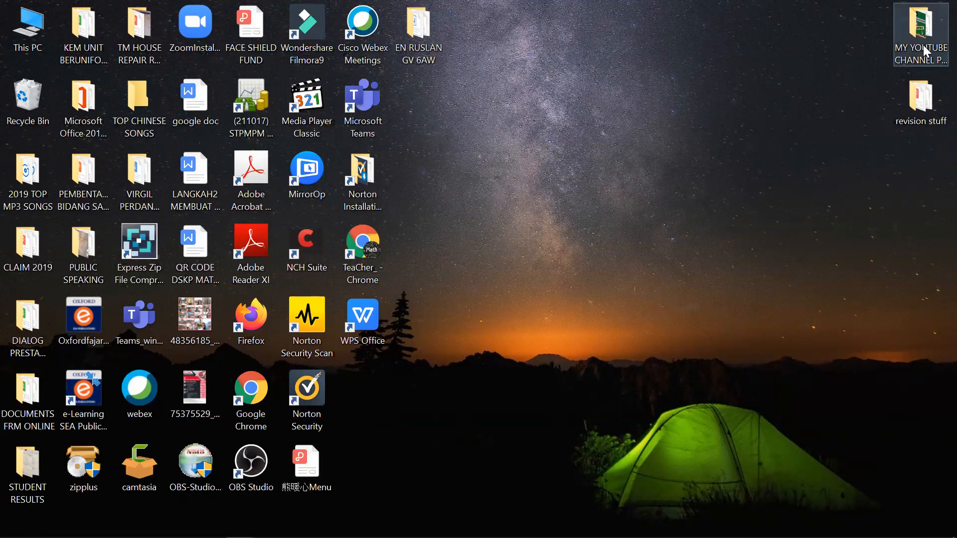
Step: Open the MATH INTRO VIDEO folder inside MY YOUTUBE CHANNEL PROJECT, play the Intro 5 video and close the player
double_click(926, 45)
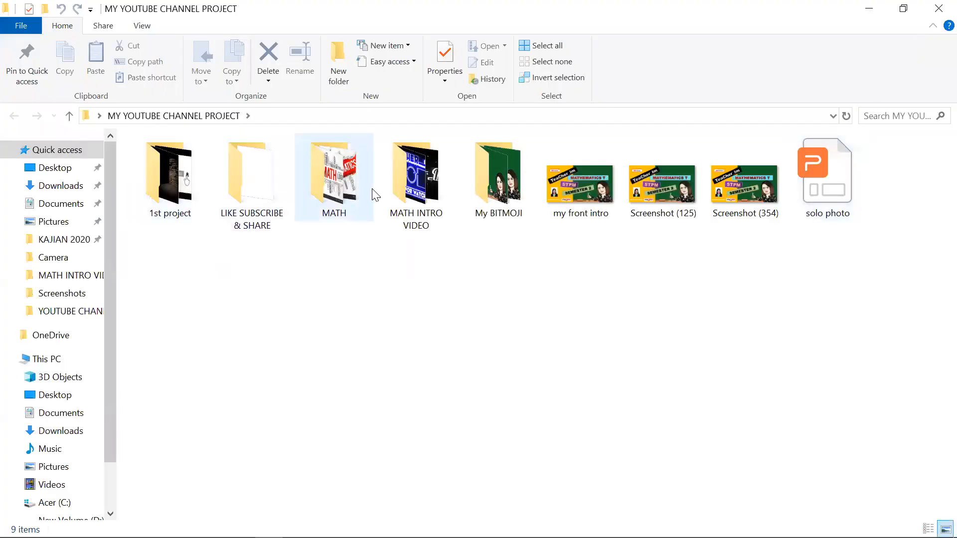
double_click(432, 192)
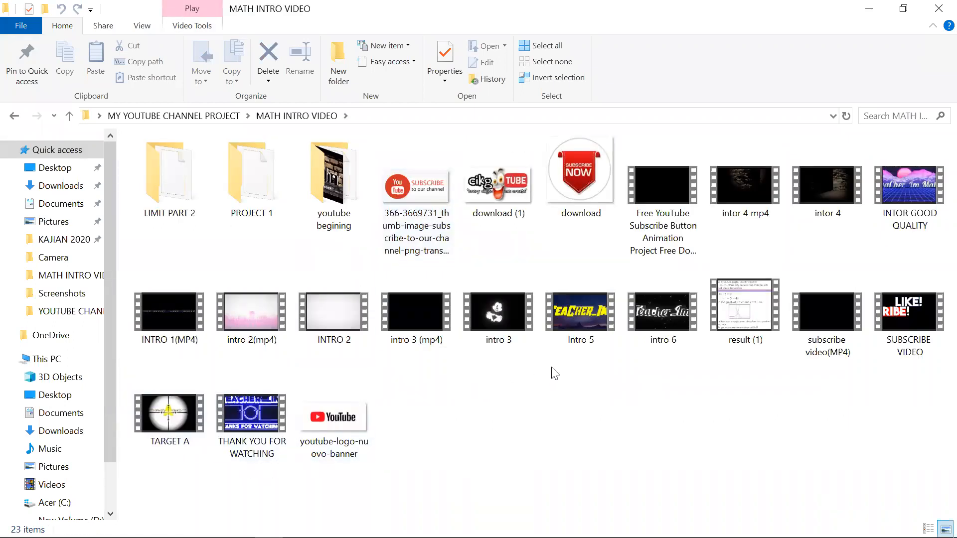
double_click(590, 308)
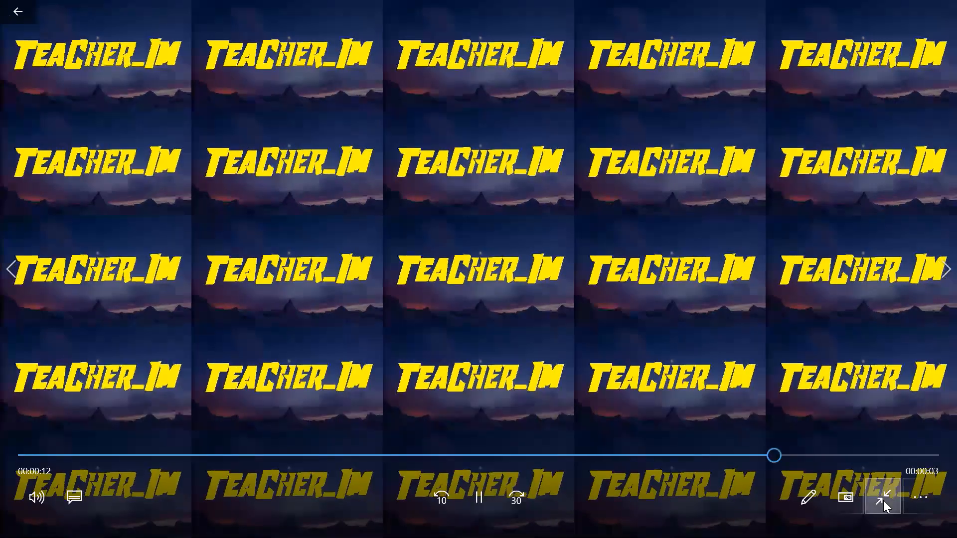
left_click(883, 501)
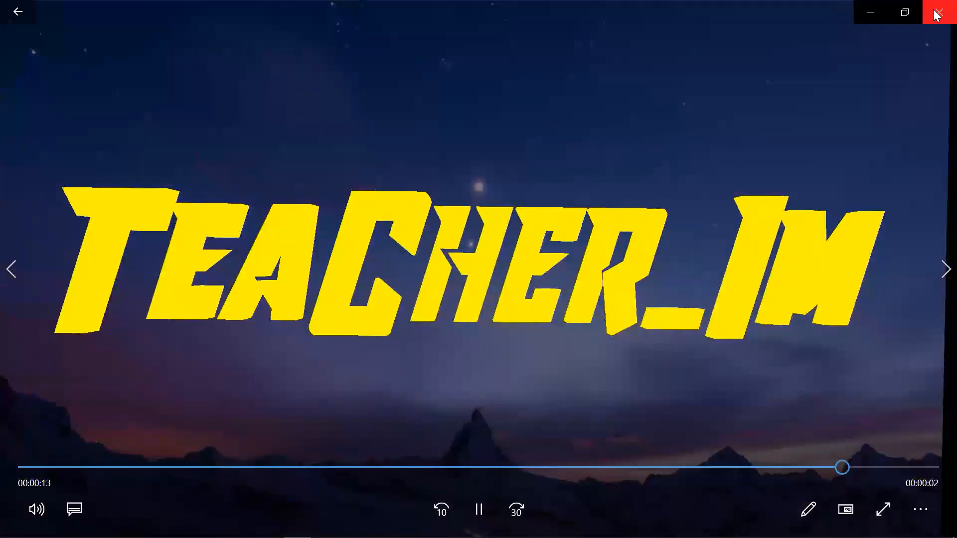
left_click(936, 8)
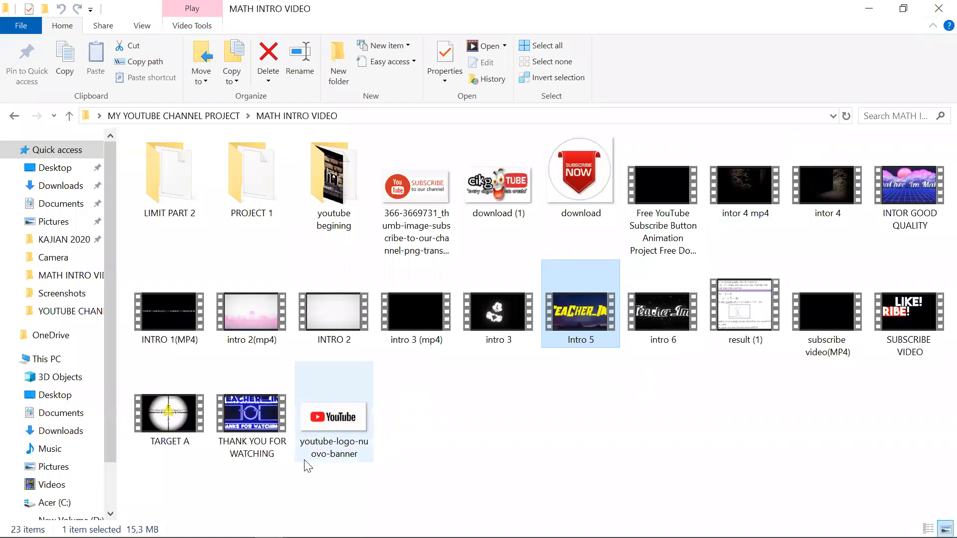
Step: Play the TARGET A video from the folder and close the player
left_click(165, 412)
double_click(166, 415)
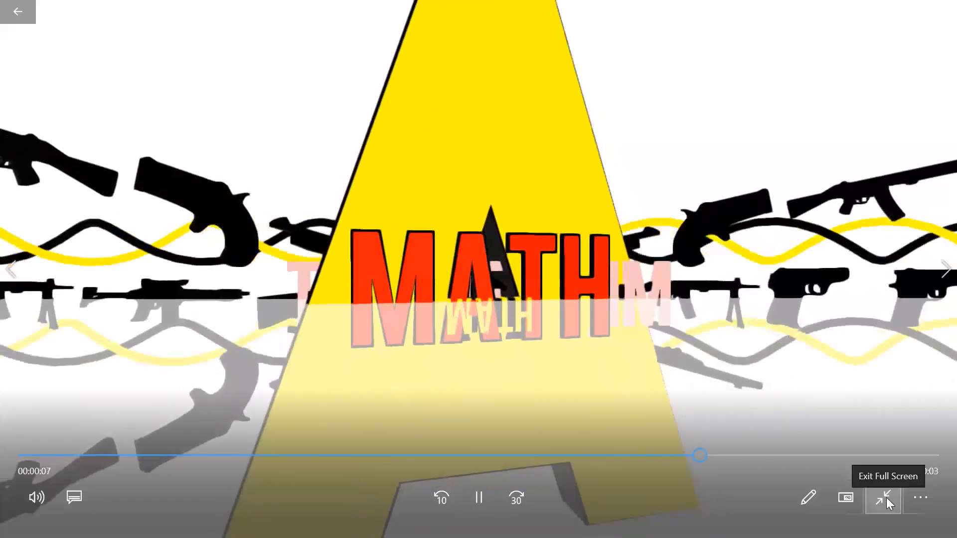
left_click(886, 498)
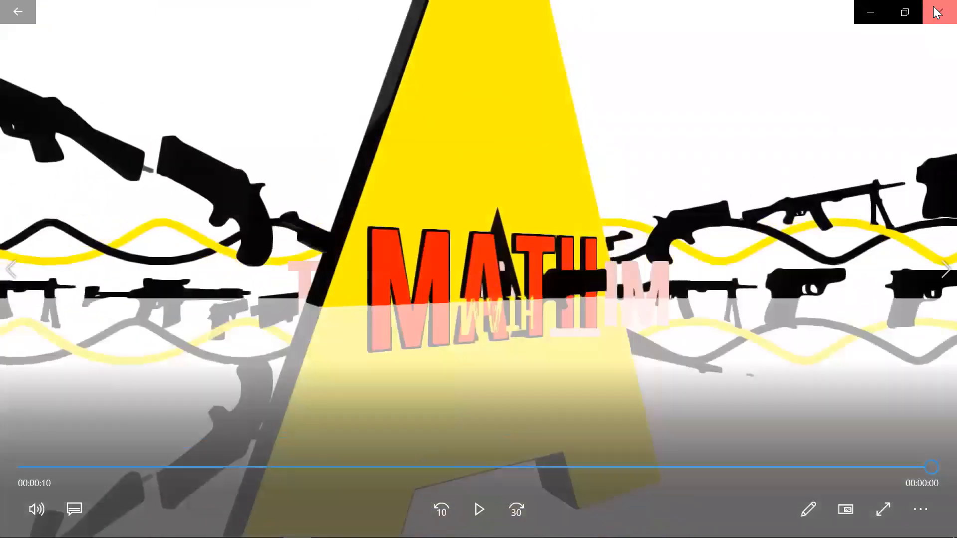
left_click(936, 15)
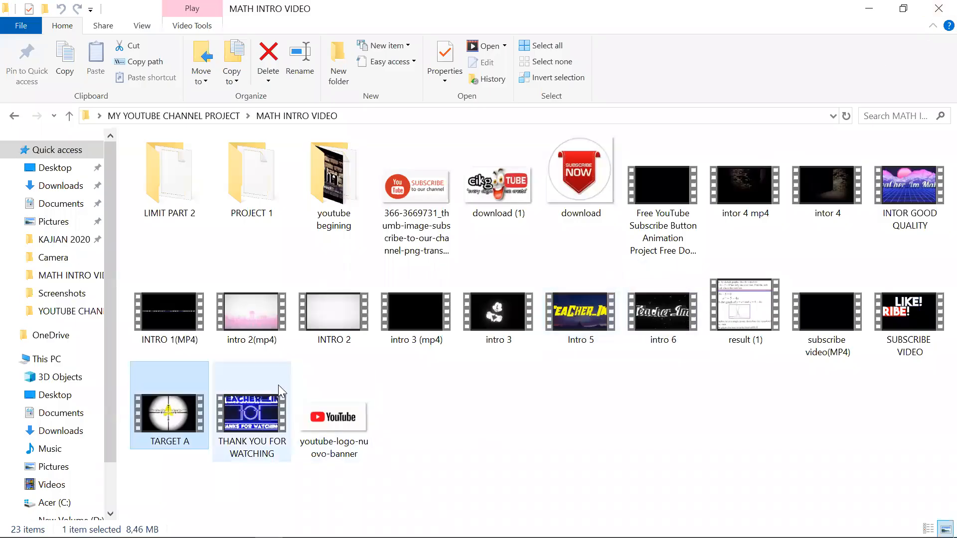
Step: Play the THANK YOU FOR WATCHING video and close the player
mouse_move(272, 421)
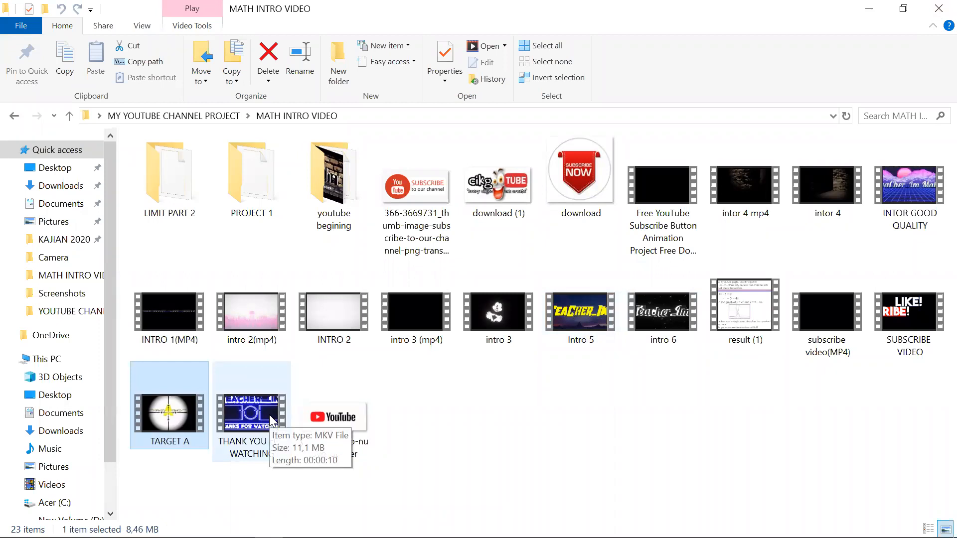
double_click(271, 421)
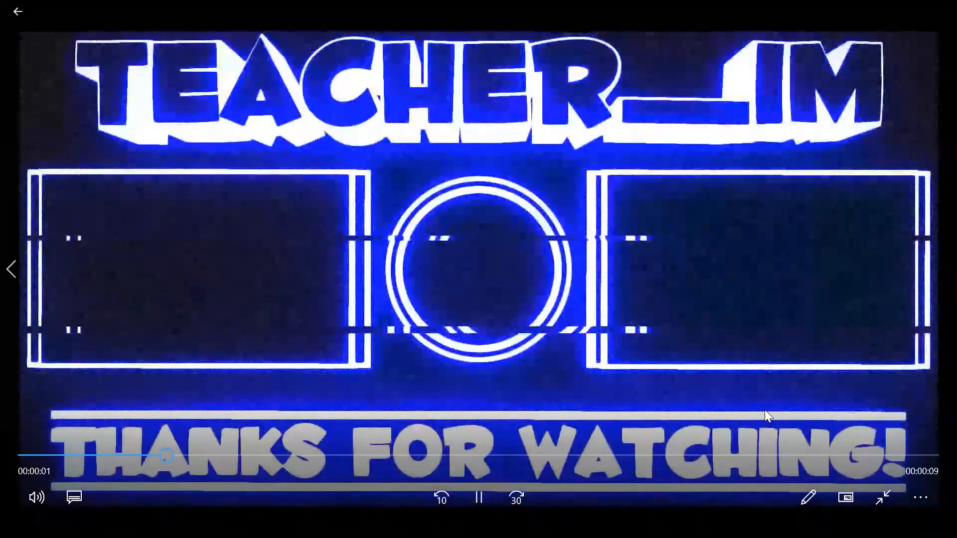
left_click(883, 497)
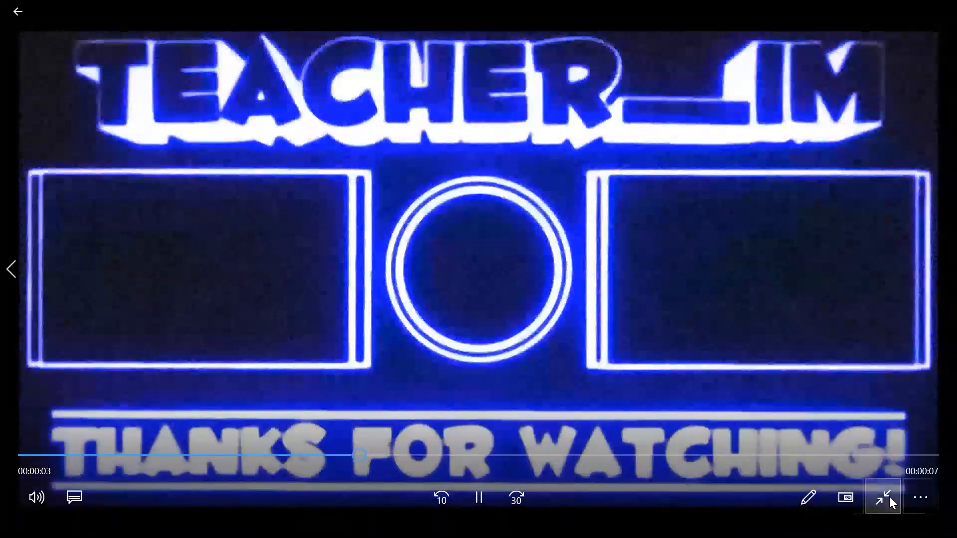
left_click(937, 12)
Step: Play the SUBSCRIBE VIDEO clip and close the player
double_click(901, 318)
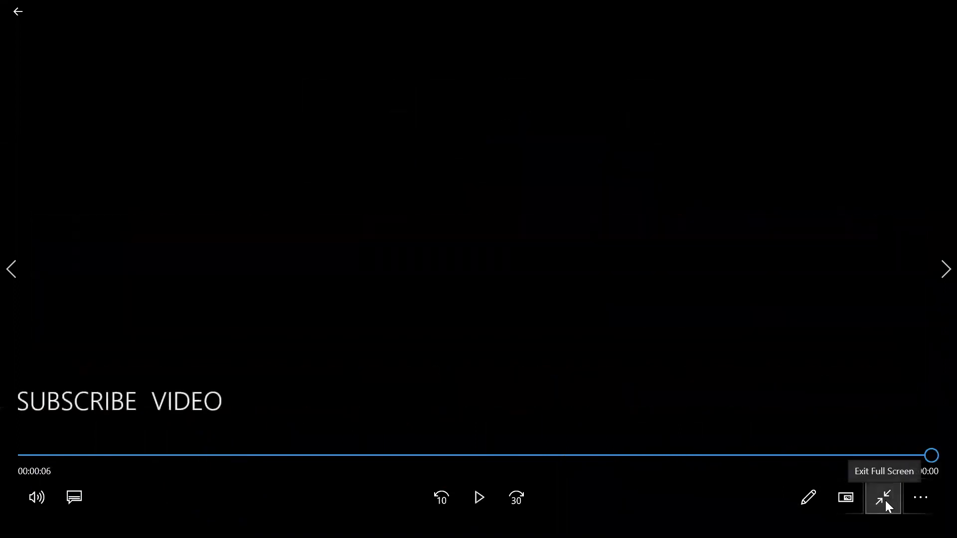
left_click(885, 500)
left_click(930, 7)
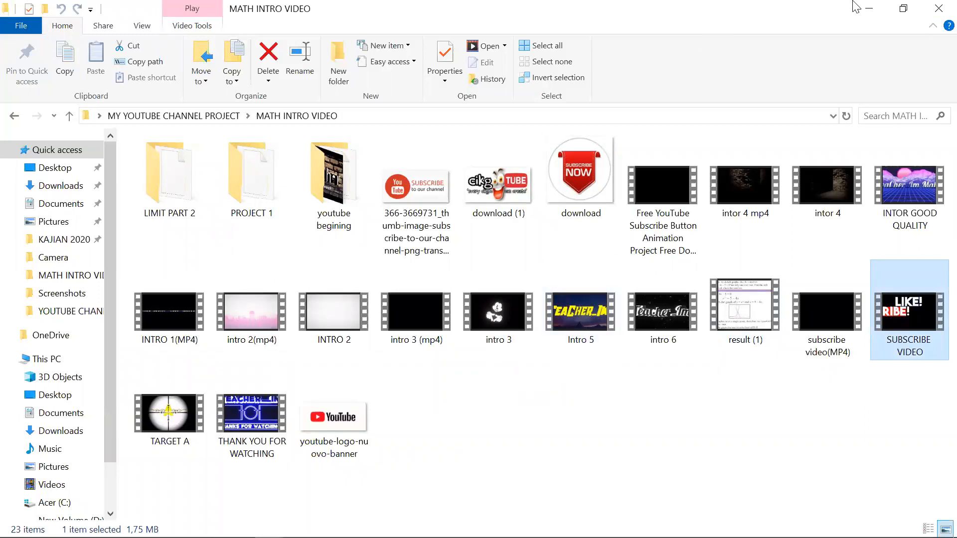
Step: Switch to Google Chrome, search for "penzoid" and open the Panzoid website from the results
left_click(869, 9)
double_click(363, 242)
left_click(405, 310)
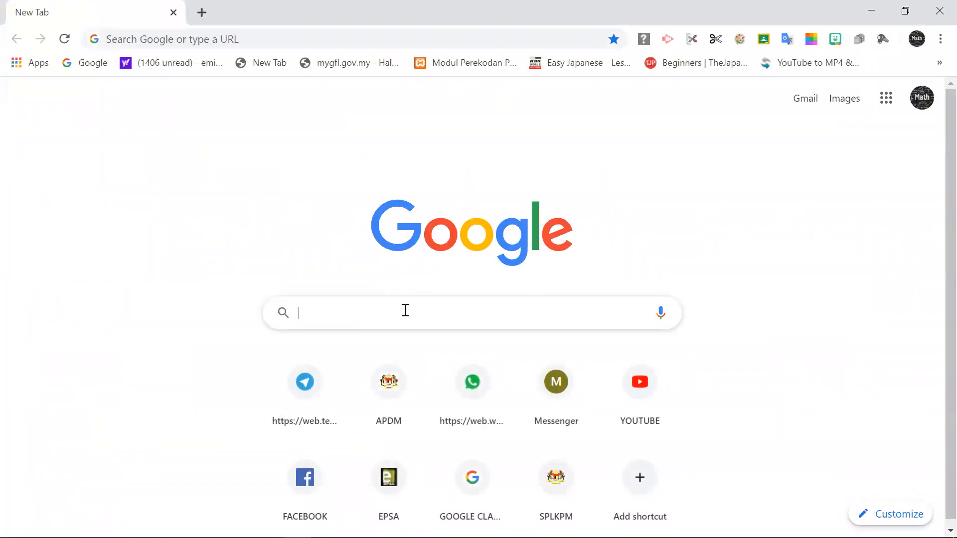
type("p")
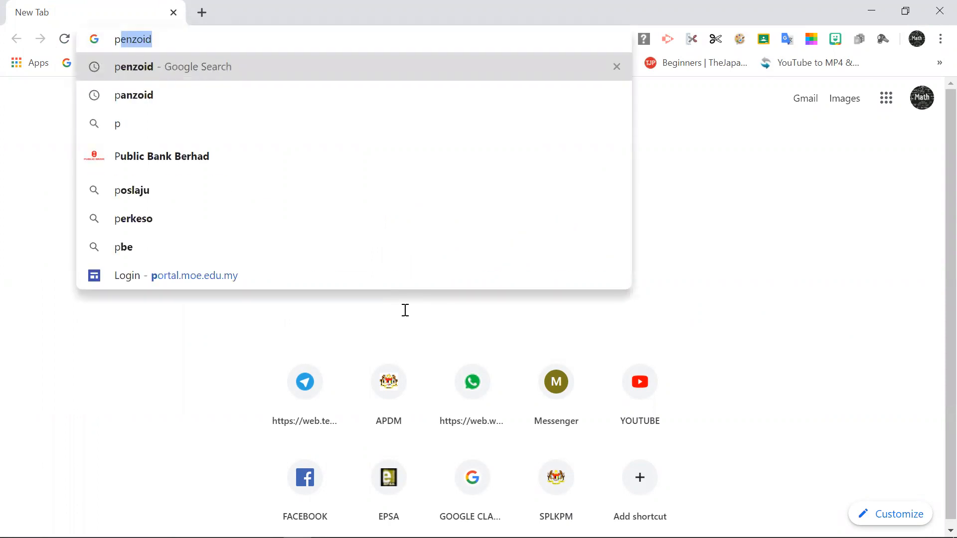
type("e")
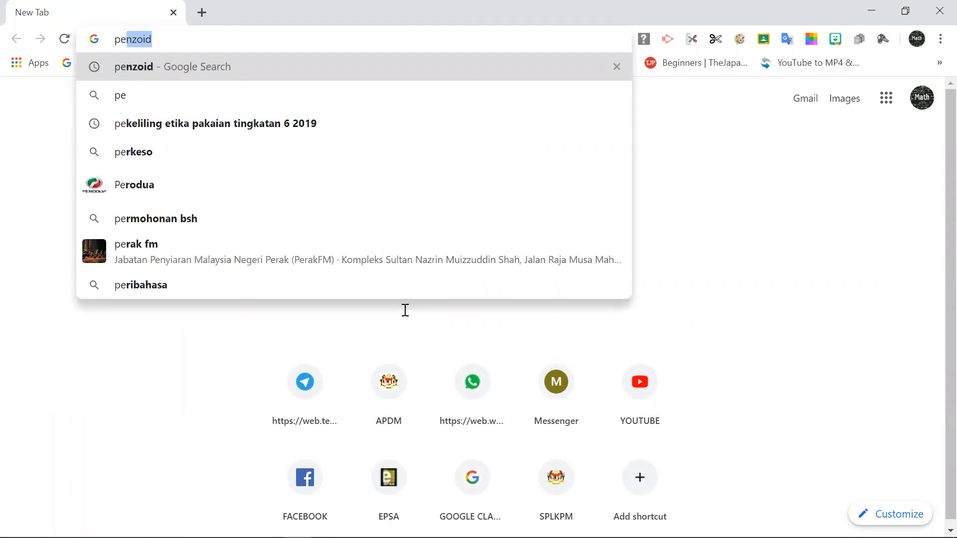
type("n")
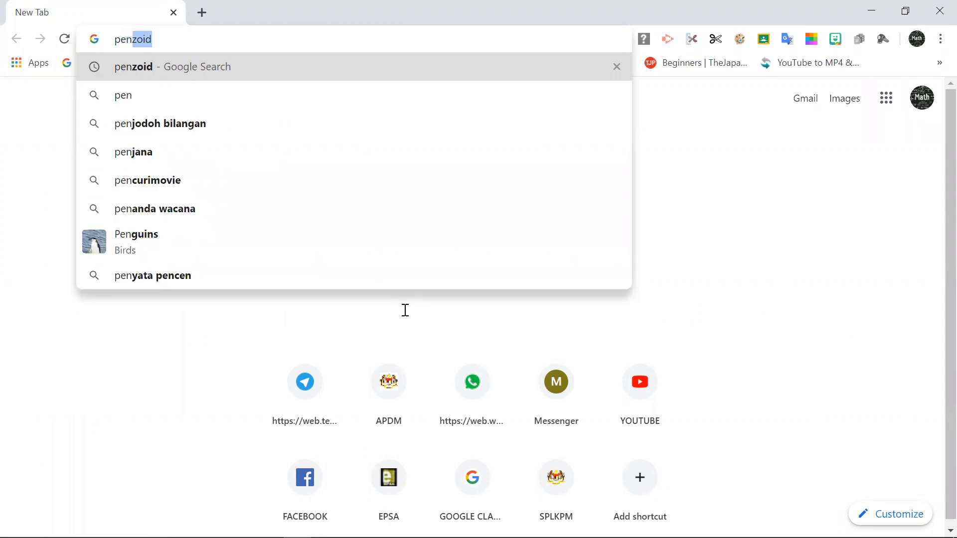
type("zoid")
key("Return")
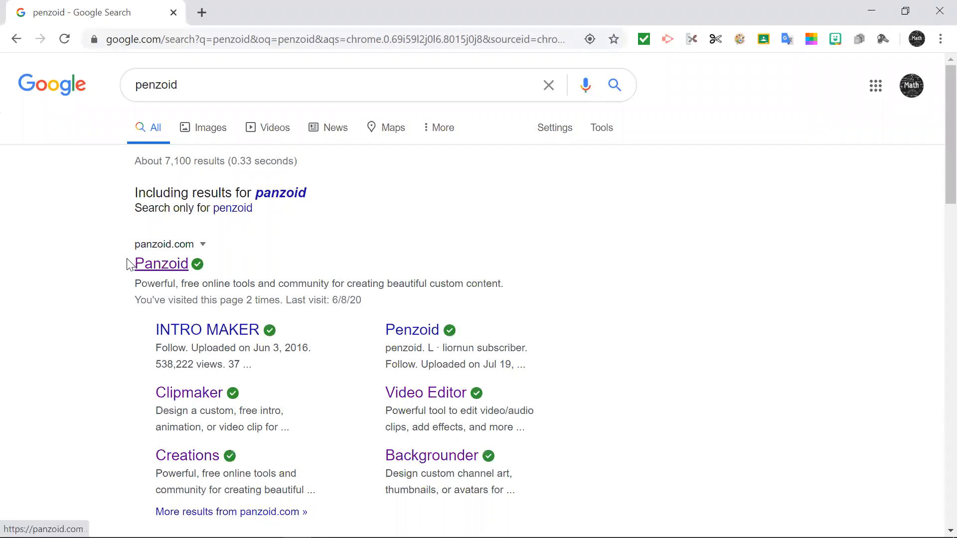
left_click(165, 264)
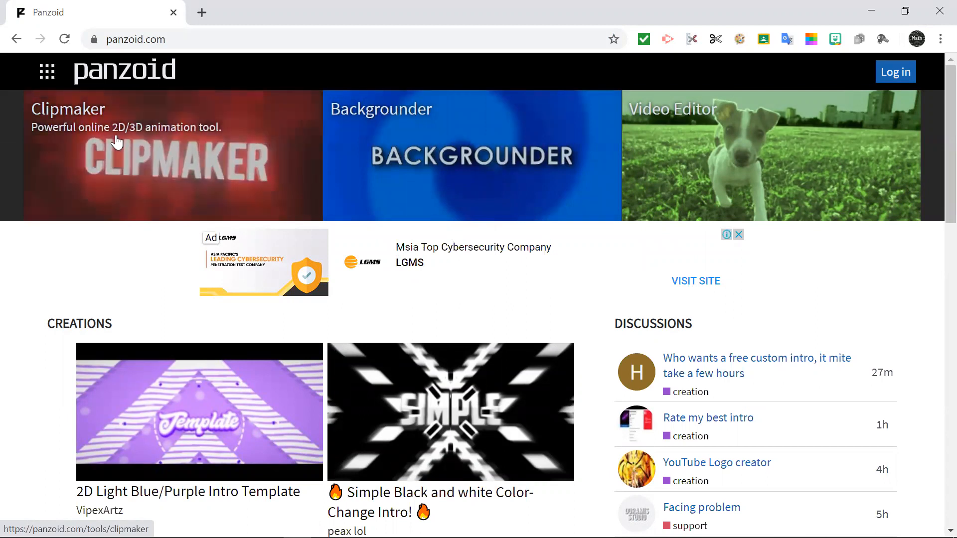
Step: Launch Panzoid's Clipmaker tool with a new project and go to the page with more creations
left_click(116, 134)
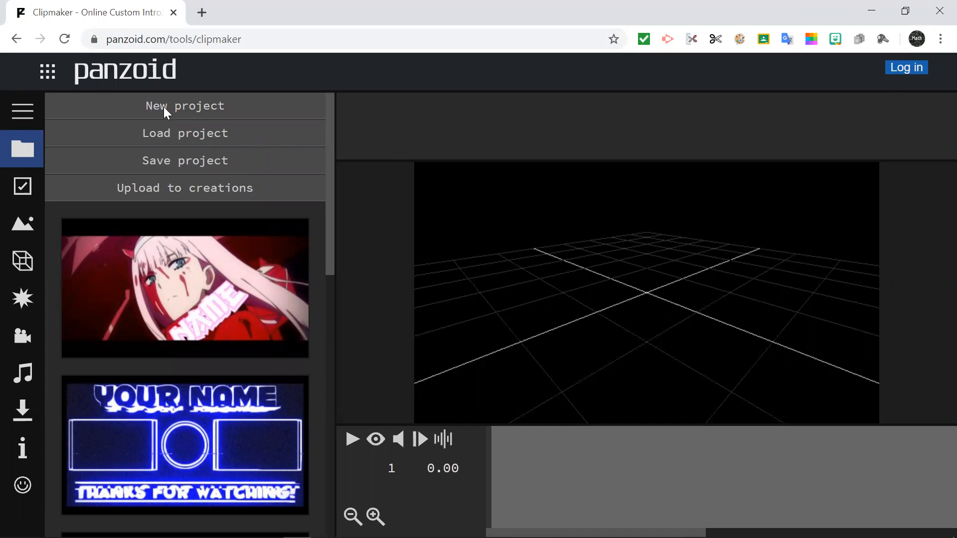
left_click(229, 108)
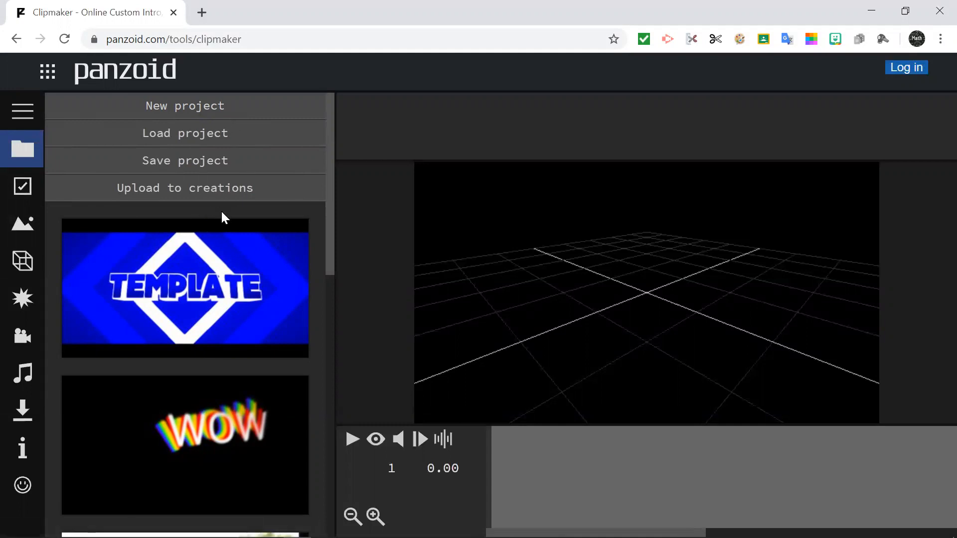
scroll(243, 227, "down", 10)
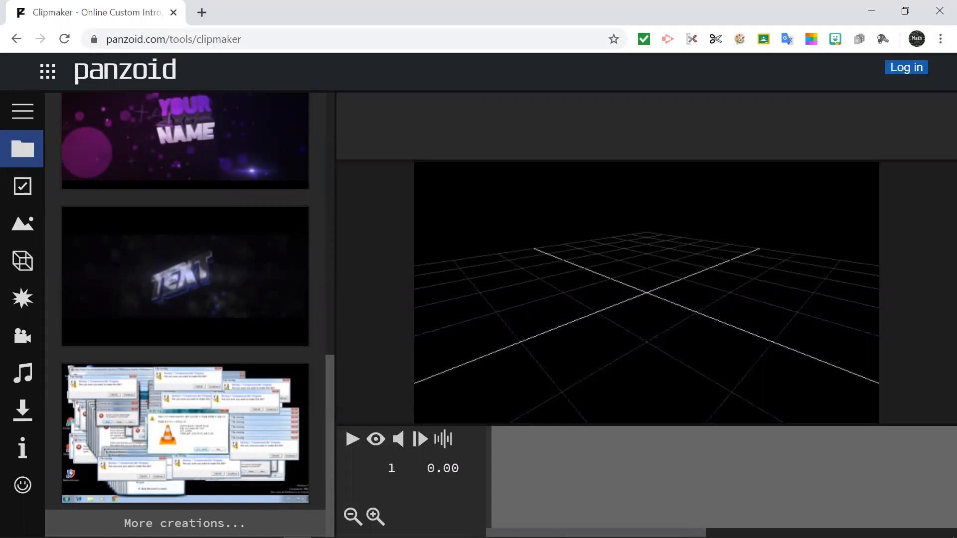
left_click(184, 523)
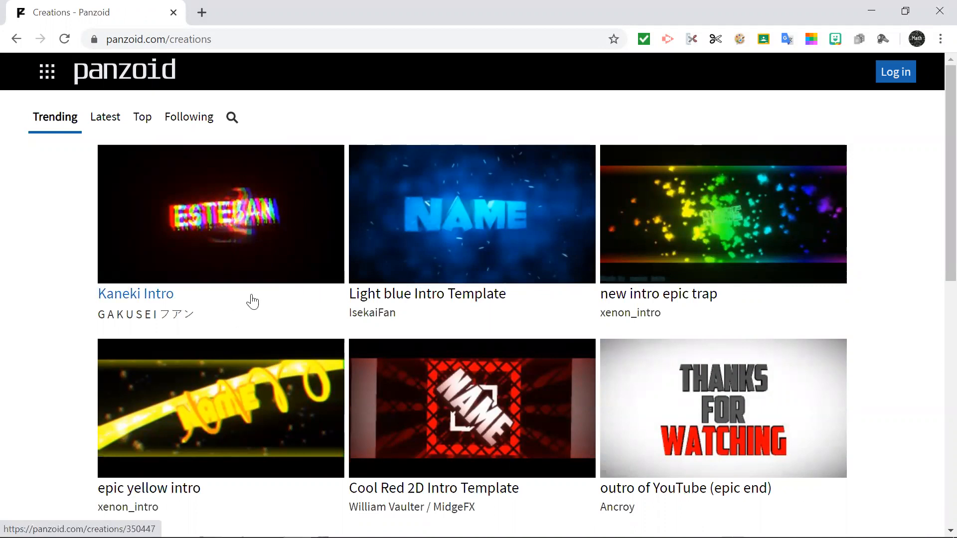
Step: Browse the trending Panzoid creations for a suitable intro or outro template
scroll(235, 312, "down", 6)
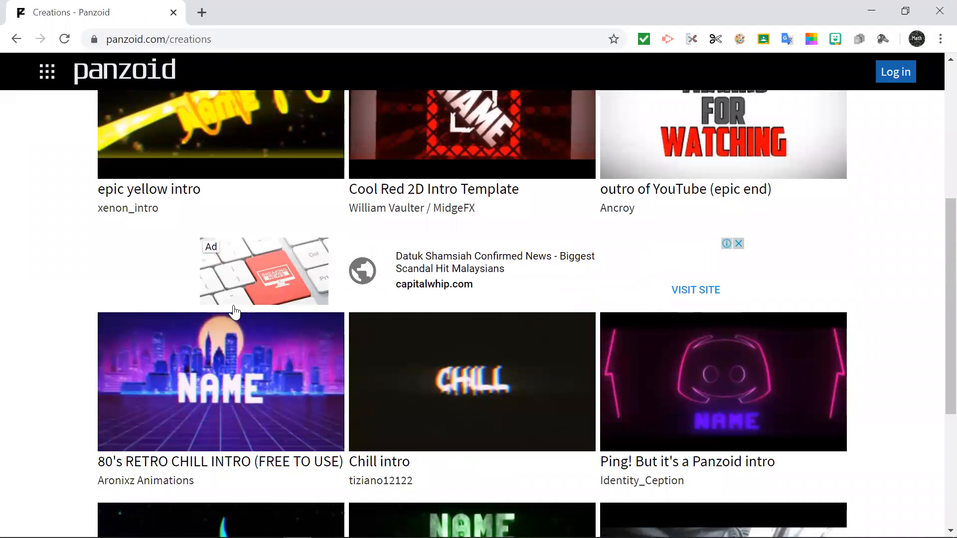
scroll(175, 331, "down", 2)
scroll(296, 380, "down", 3)
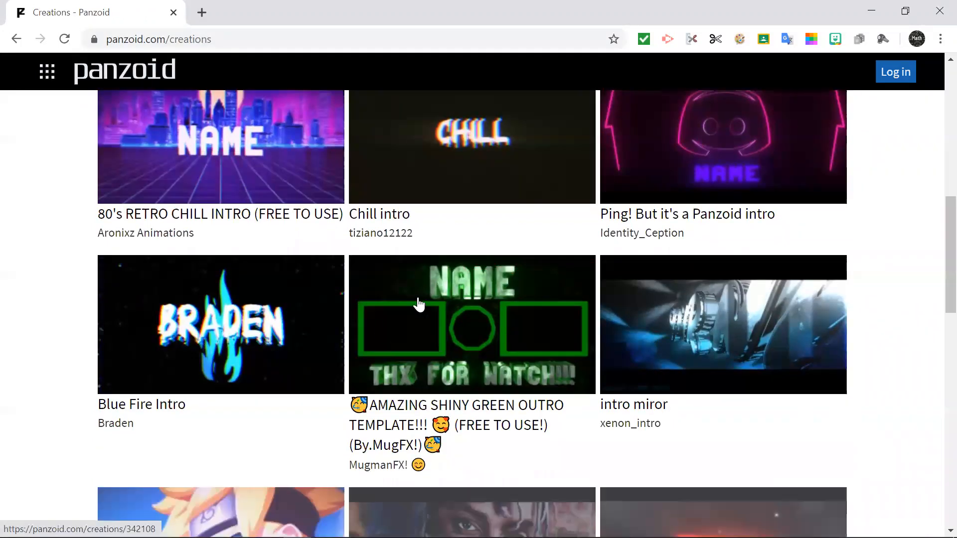
scroll(344, 349, "down", 2)
scroll(299, 323, "down", 2)
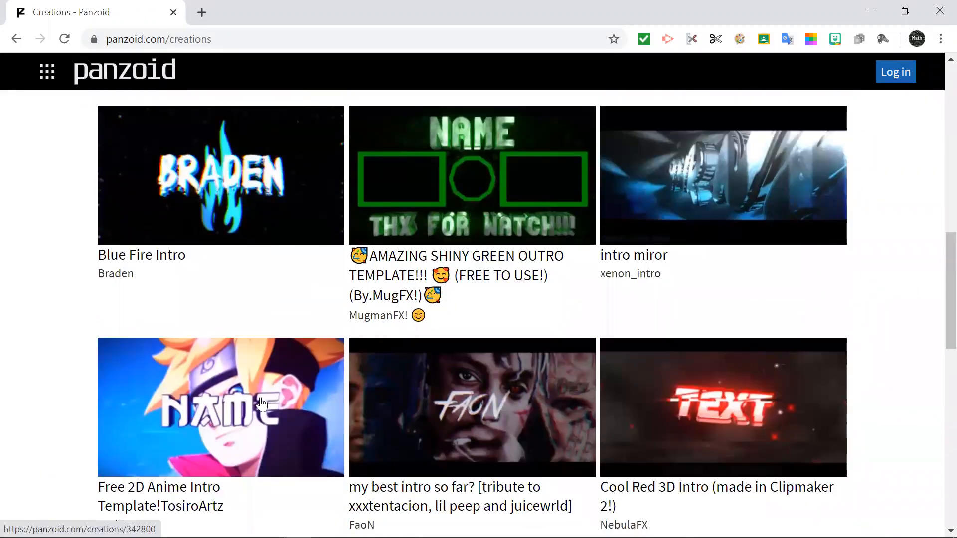
scroll(261, 404, "down", 3)
scroll(379, 396, "down", 3)
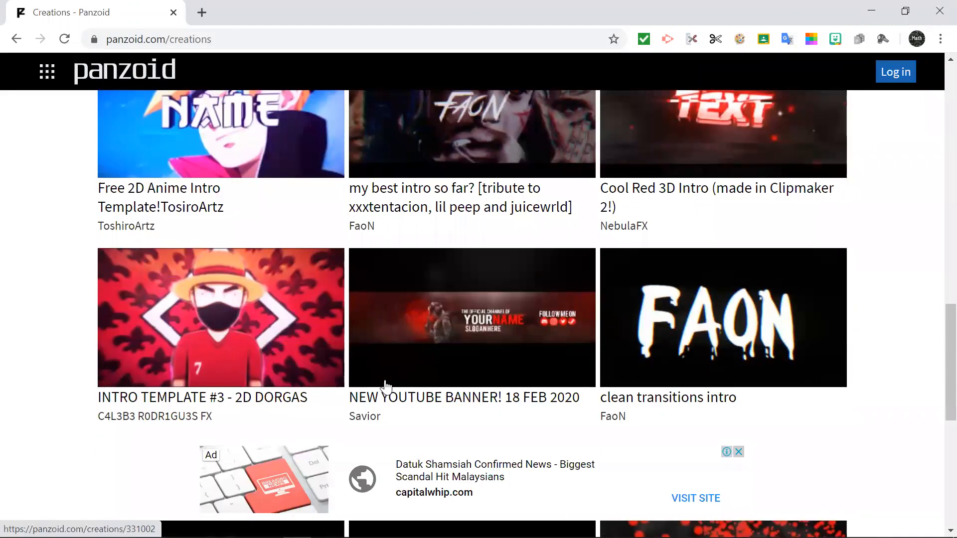
scroll(394, 384, "down", 9)
scroll(438, 341, "down", 1)
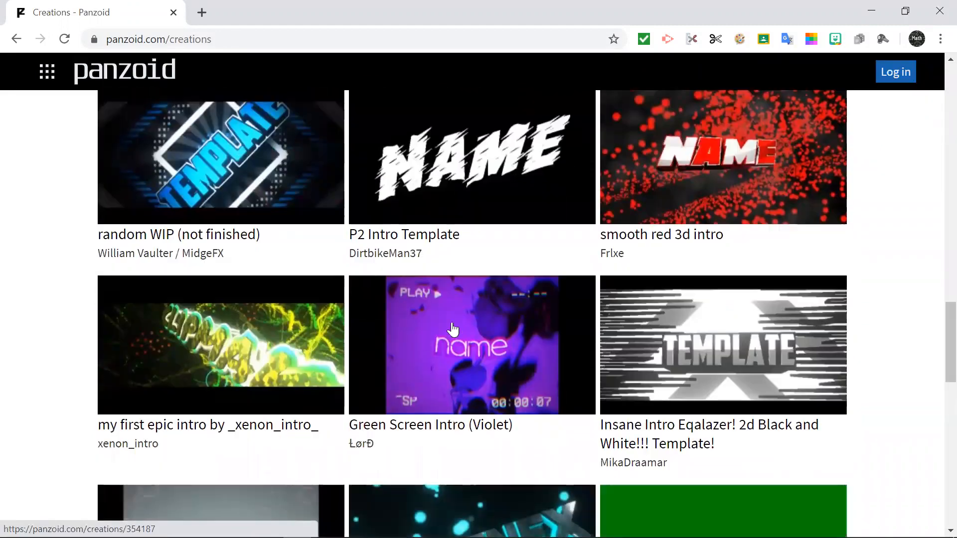
scroll(591, 394, "down", 10)
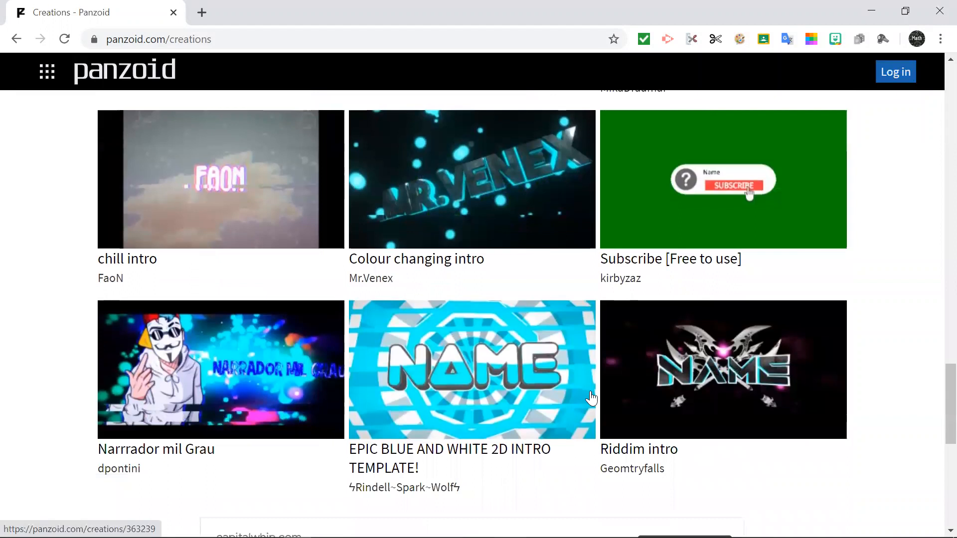
scroll(602, 380, "down", 9)
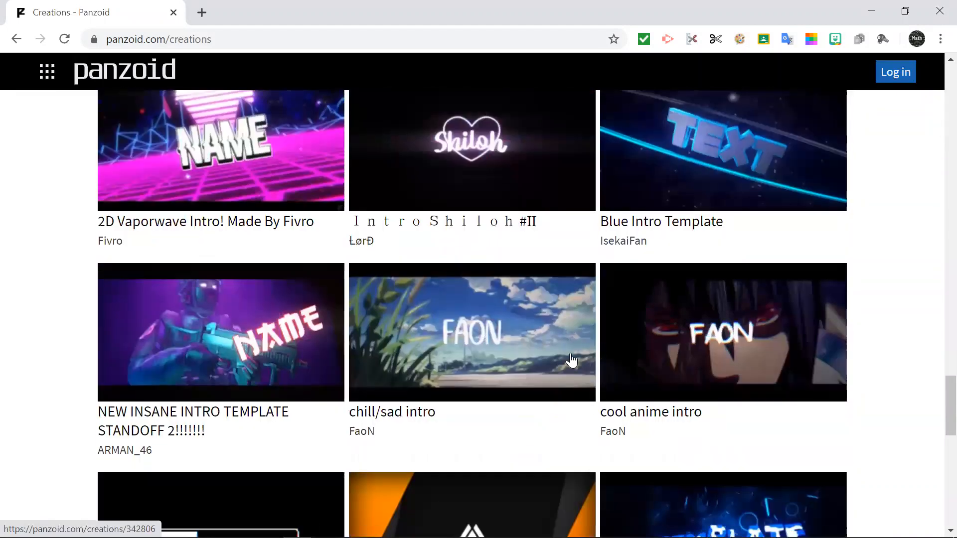
scroll(577, 364, "up", 1)
scroll(542, 269, "down", 3)
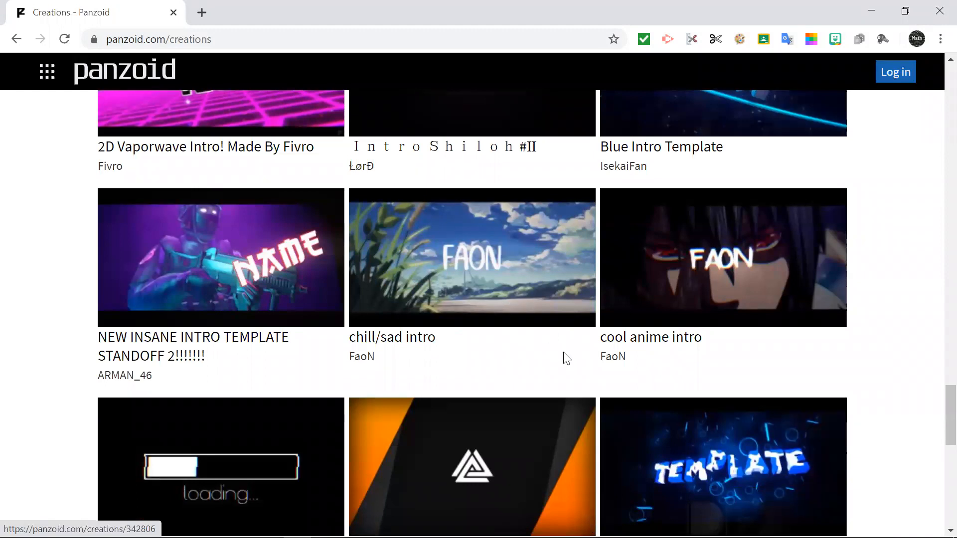
scroll(565, 353, "down", 12)
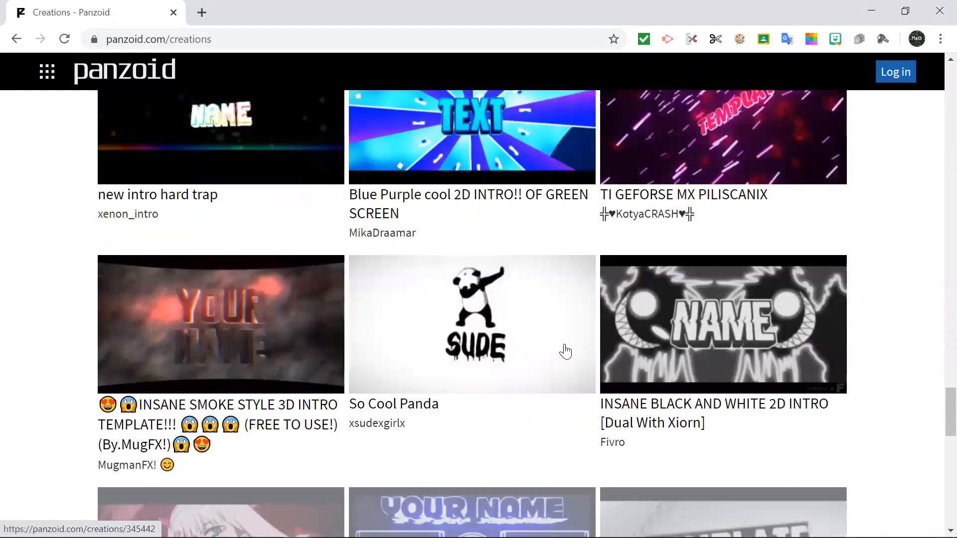
scroll(565, 352, "down", 8)
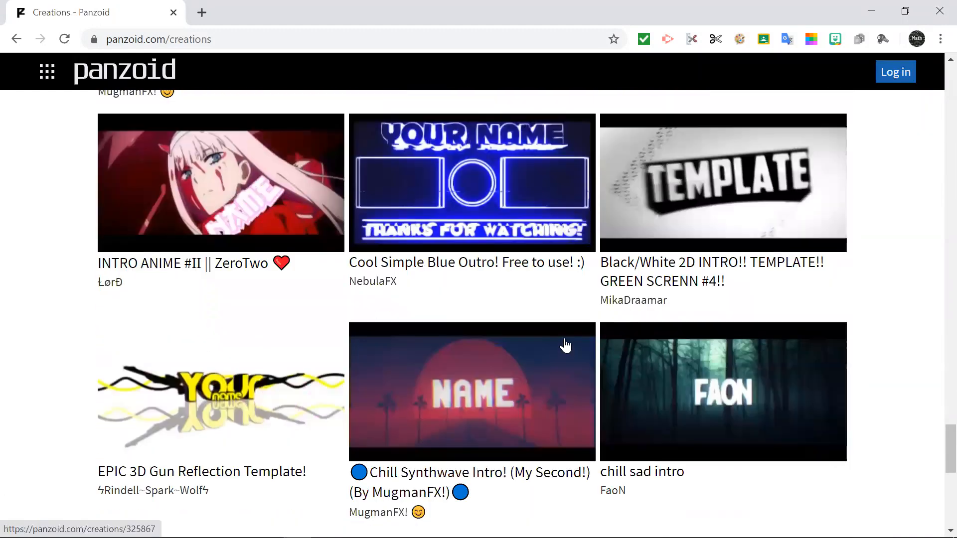
scroll(565, 346, "down", 2)
scroll(565, 346, "up", 3)
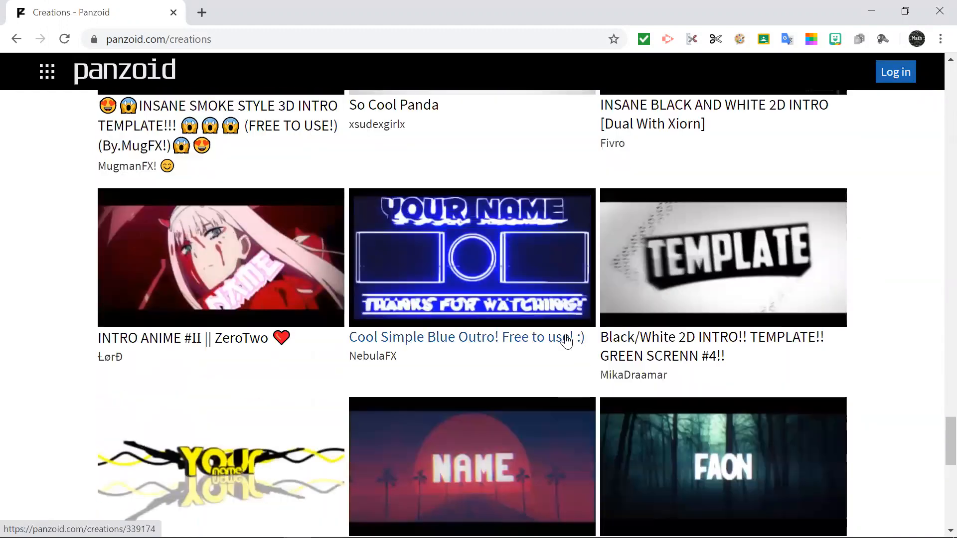
scroll(566, 339, "up", 17)
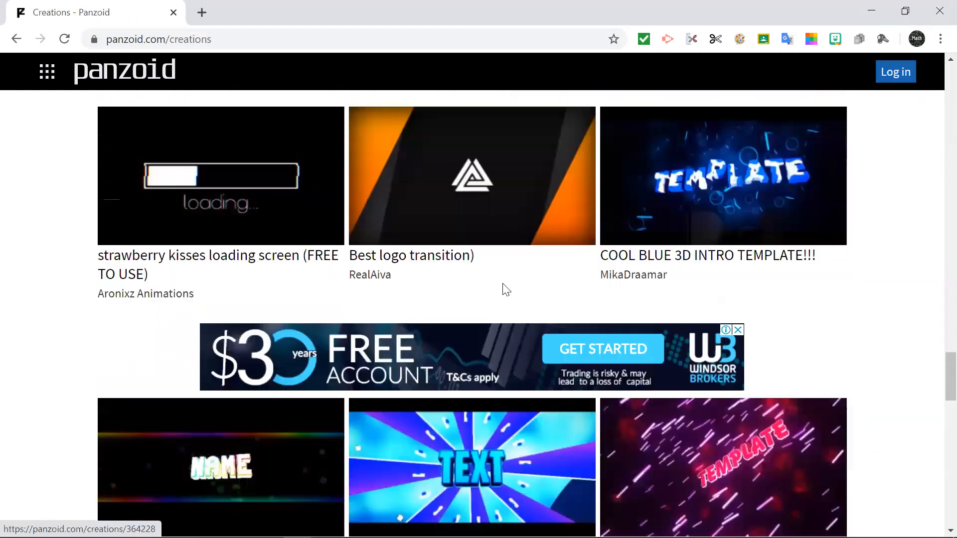
scroll(457, 281, "up", 20)
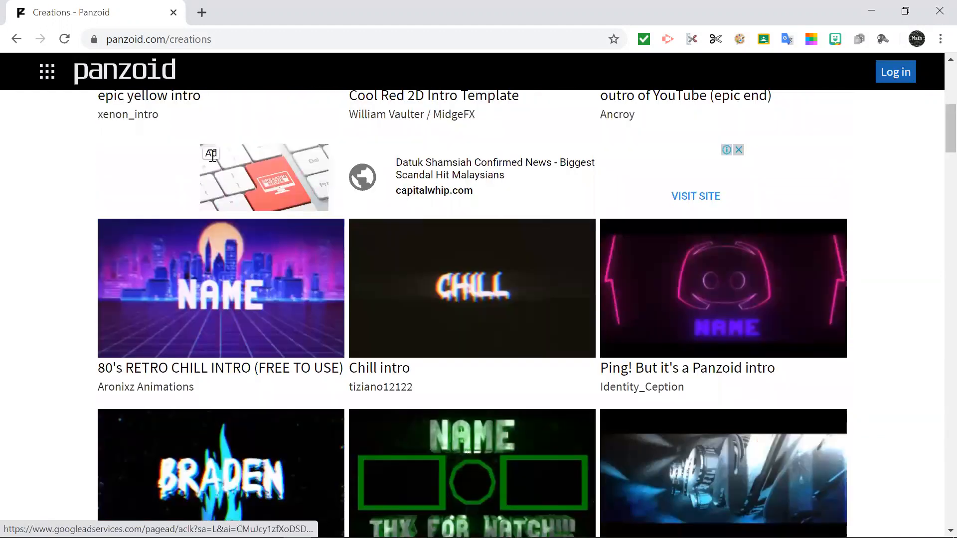
scroll(212, 155, "up", 5)
Step: Check the latest creations, switch to the top creations and look through them for an intro template
left_click(104, 119)
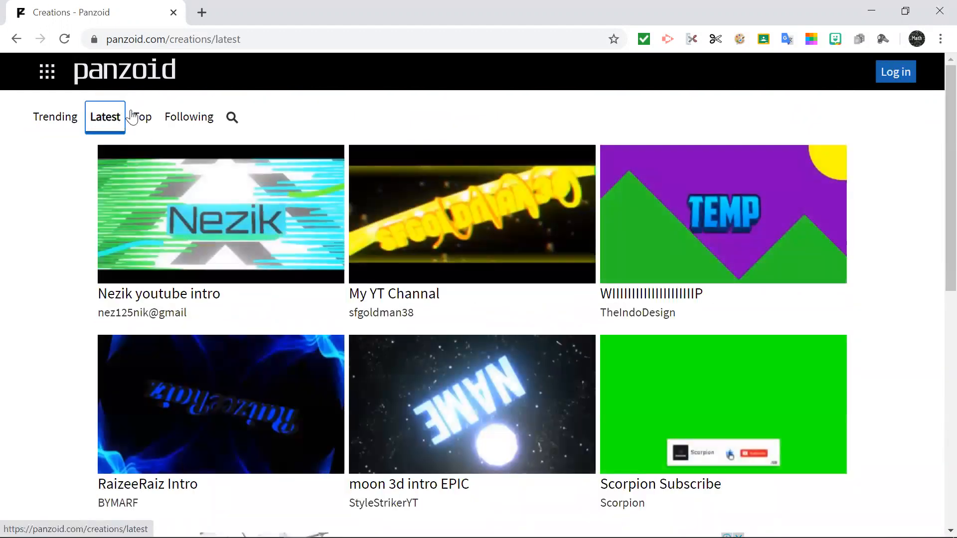
left_click(139, 120)
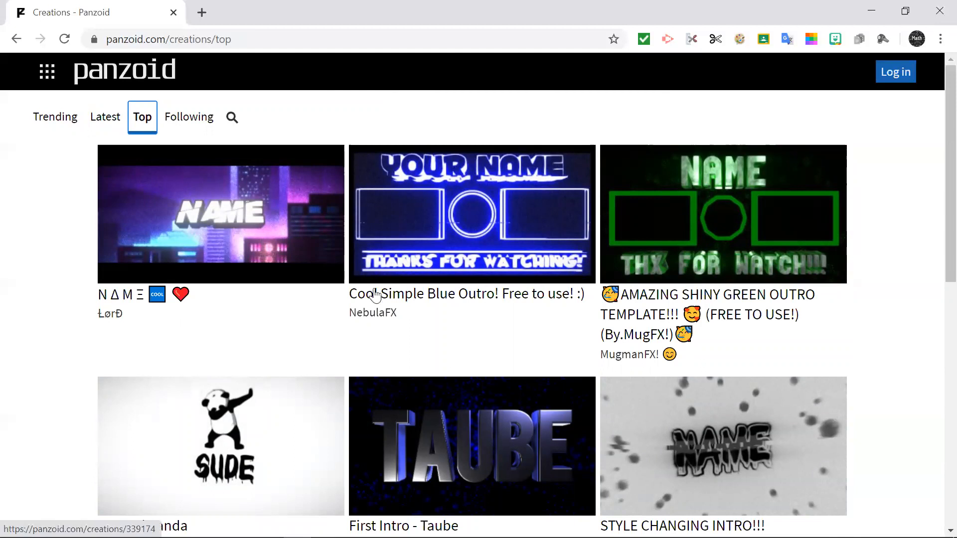
scroll(468, 288, "down", 9)
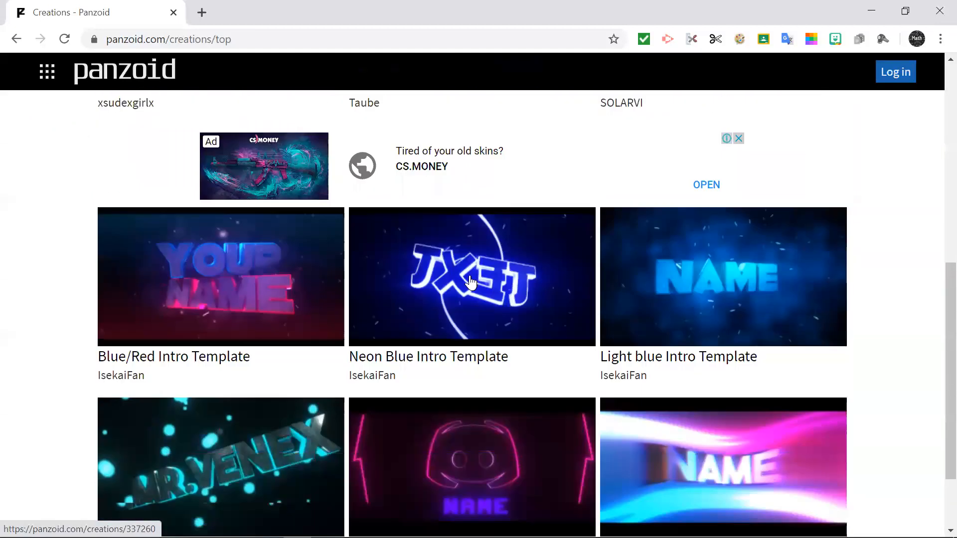
scroll(192, 276, "down", 2)
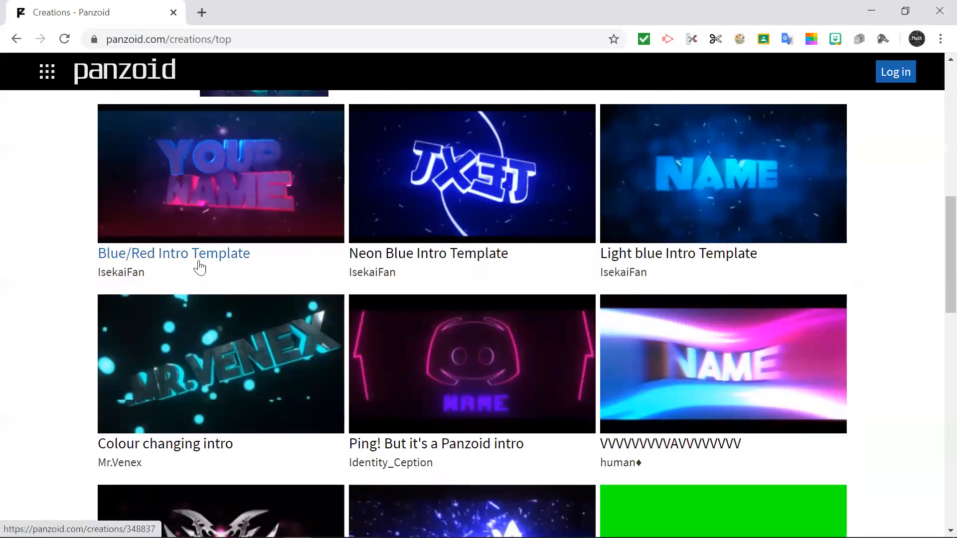
scroll(199, 267, "down", 8)
scroll(202, 269, "down", 4)
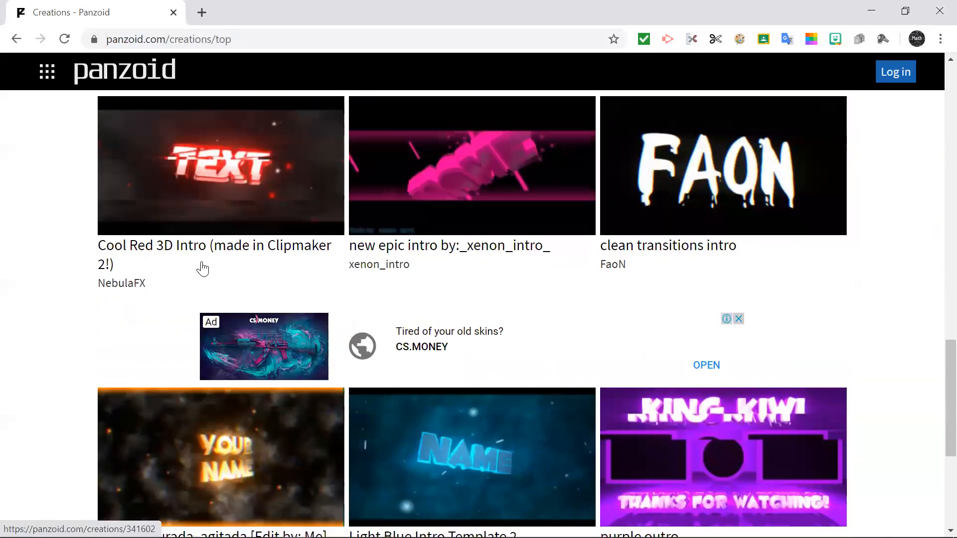
scroll(202, 269, "down", 5)
scroll(202, 269, "down", 4)
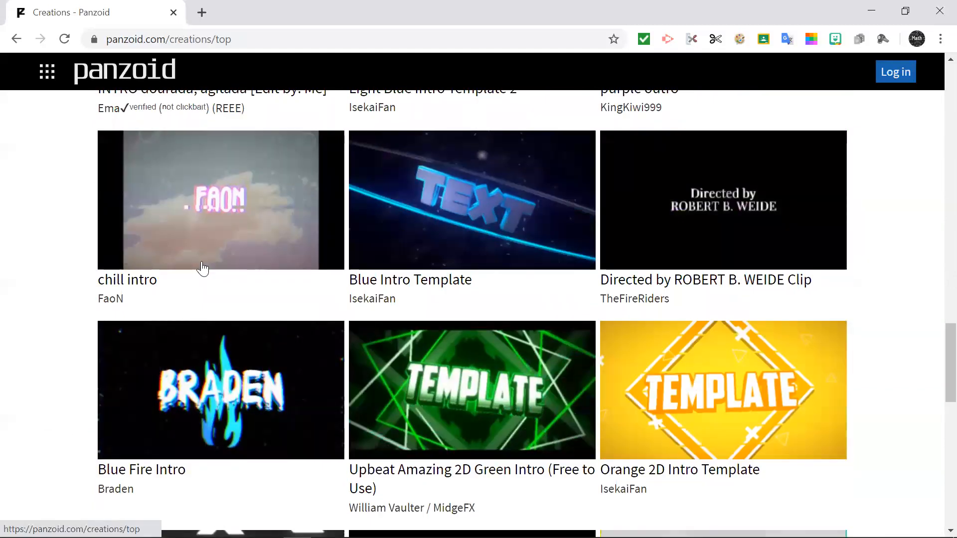
scroll(202, 269, "down", 2)
scroll(206, 267, "down", 5)
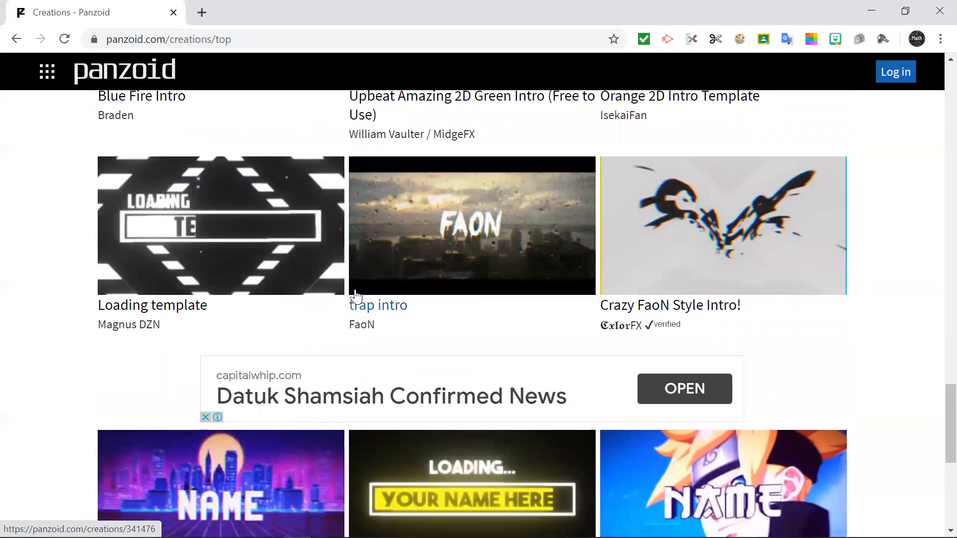
scroll(349, 286, "down", 2)
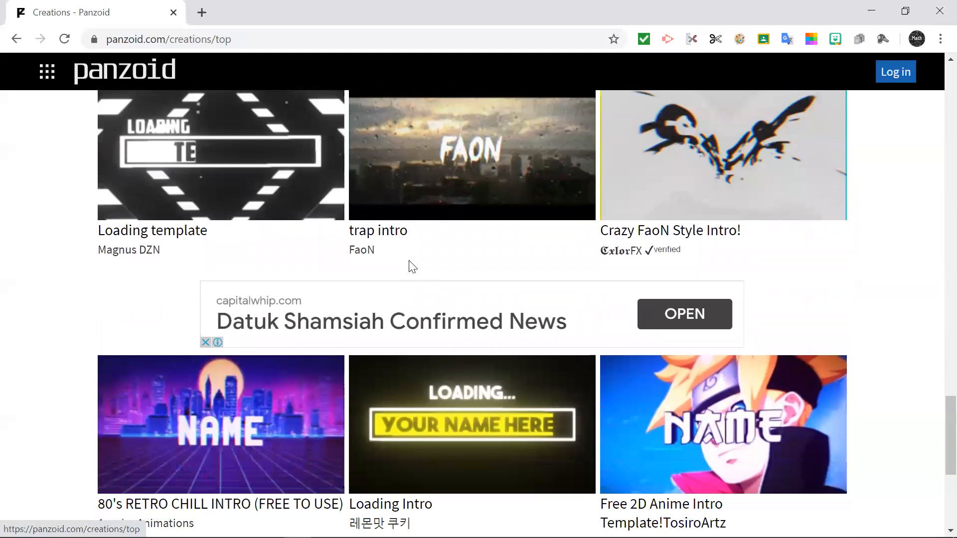
Step: Open the "trap intro" template by FaoN and look over its details and related creations
left_click(380, 231)
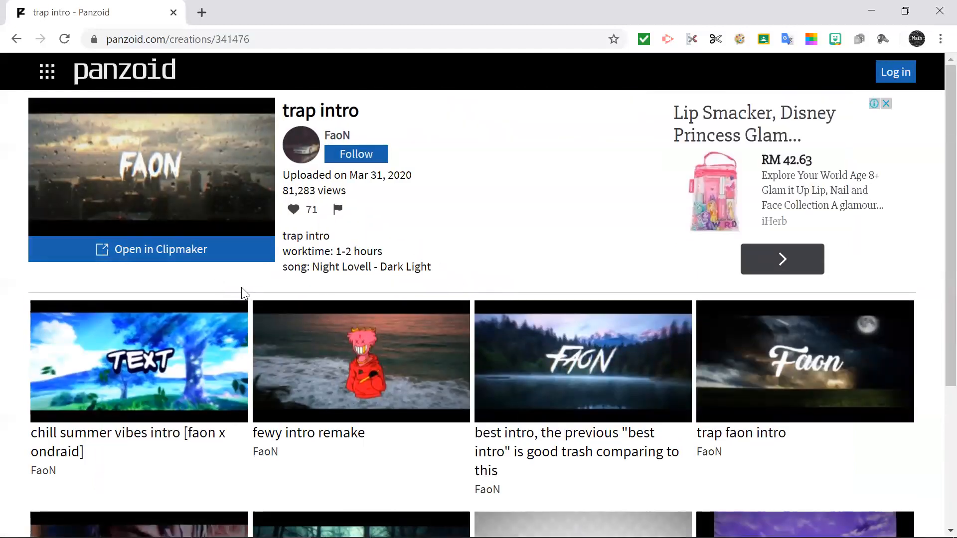
scroll(505, 344, "down", 4)
scroll(307, 257, "up", 4)
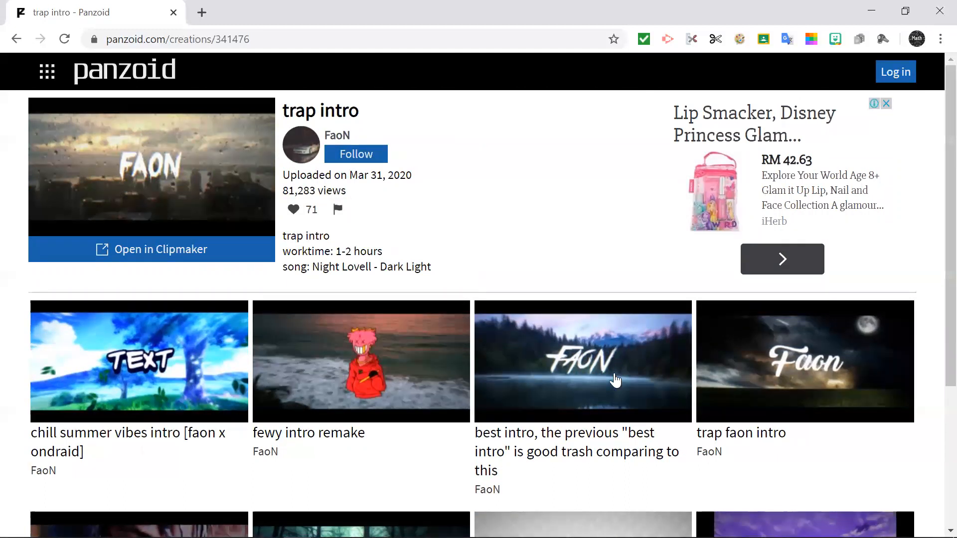
scroll(578, 431, "down", 4)
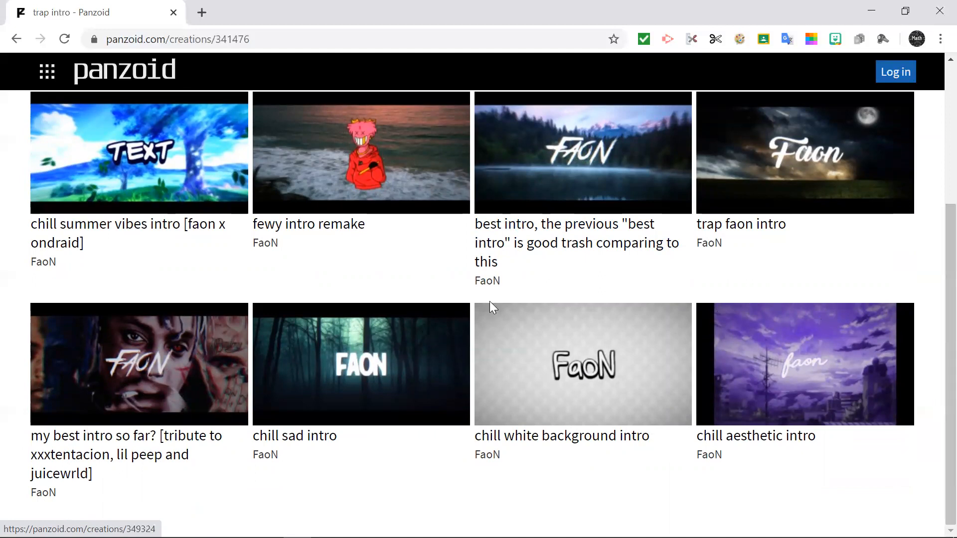
scroll(267, 267, "up", 5)
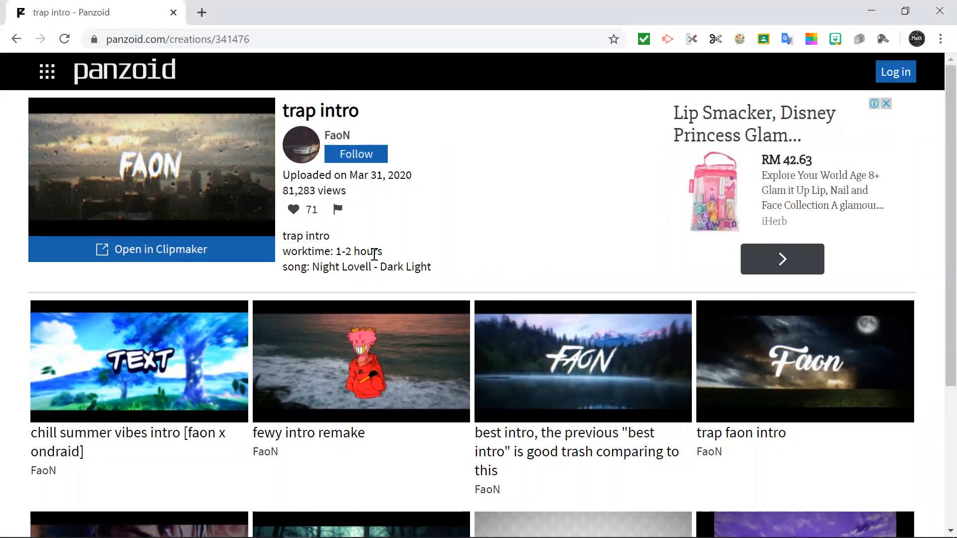
Step: Choose the "chill aesthetic intro" template from the related creations and open it in Clipmaker
scroll(468, 271, "down", 4)
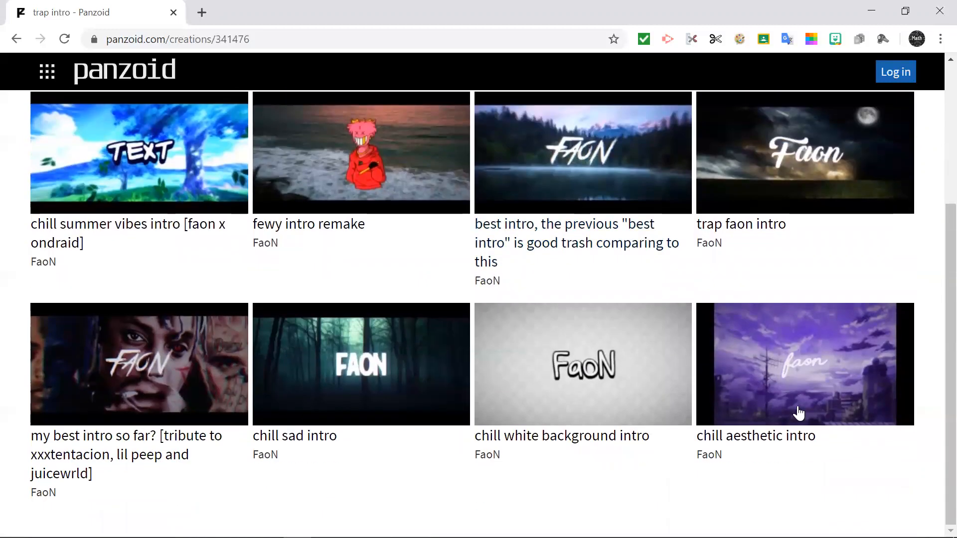
left_click(767, 437)
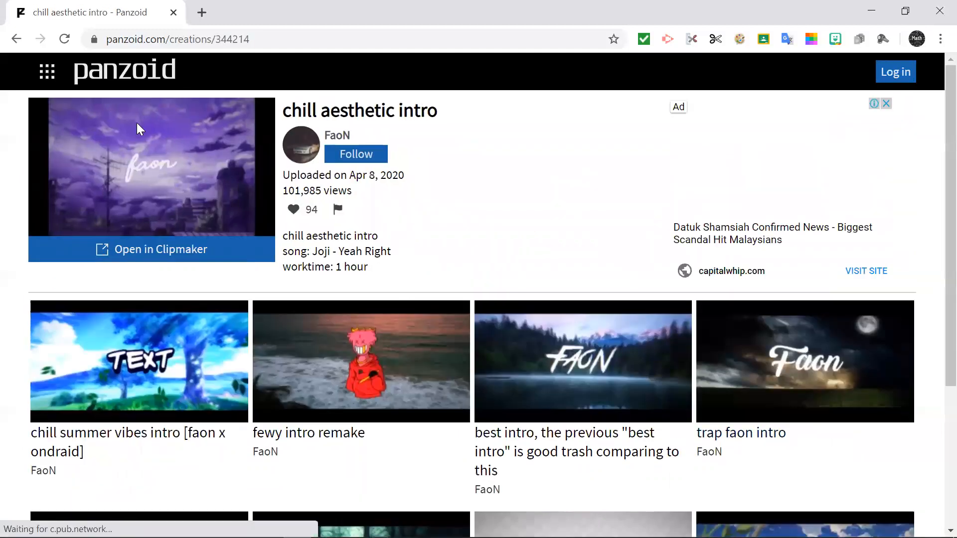
left_click(166, 253)
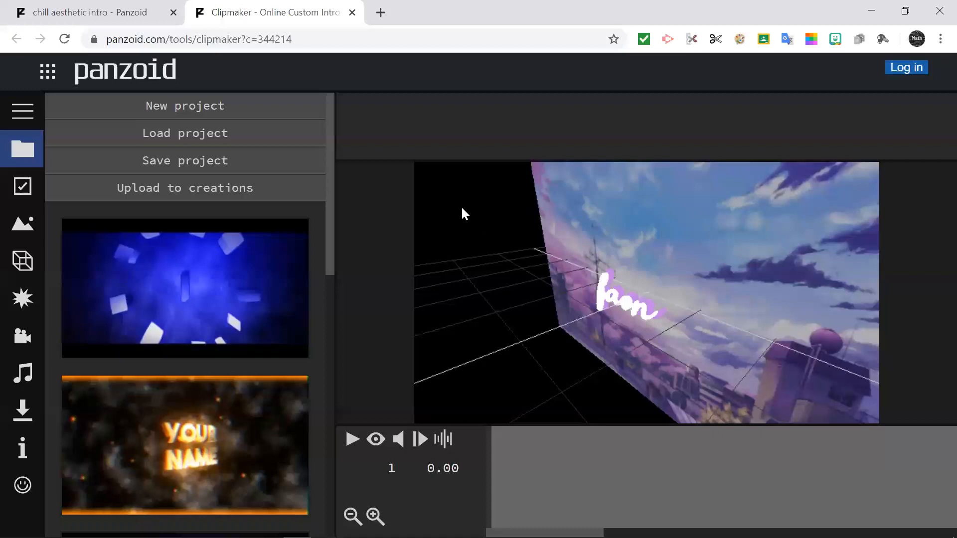
Step: Turn on the camera view, play the intro to preview the animation, and pause it
left_click(376, 441)
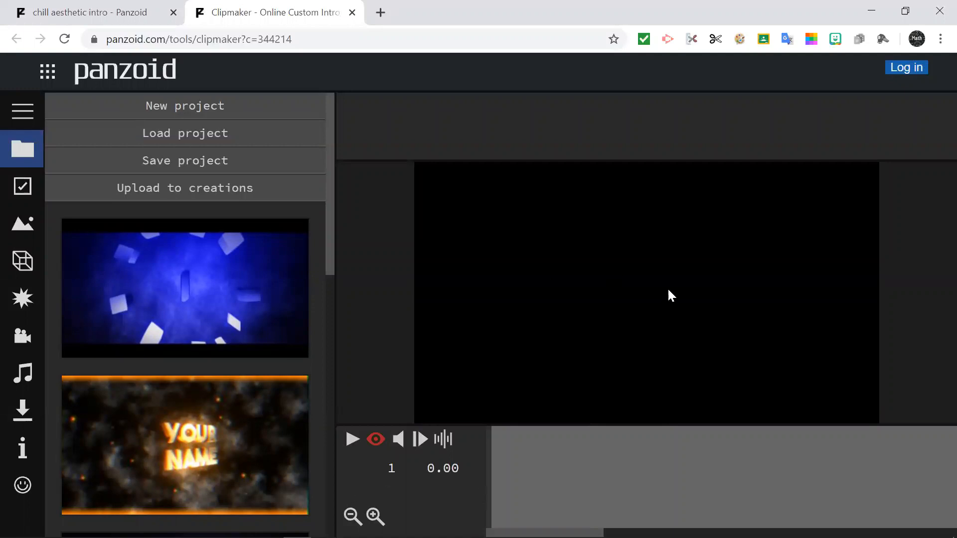
left_click(351, 440)
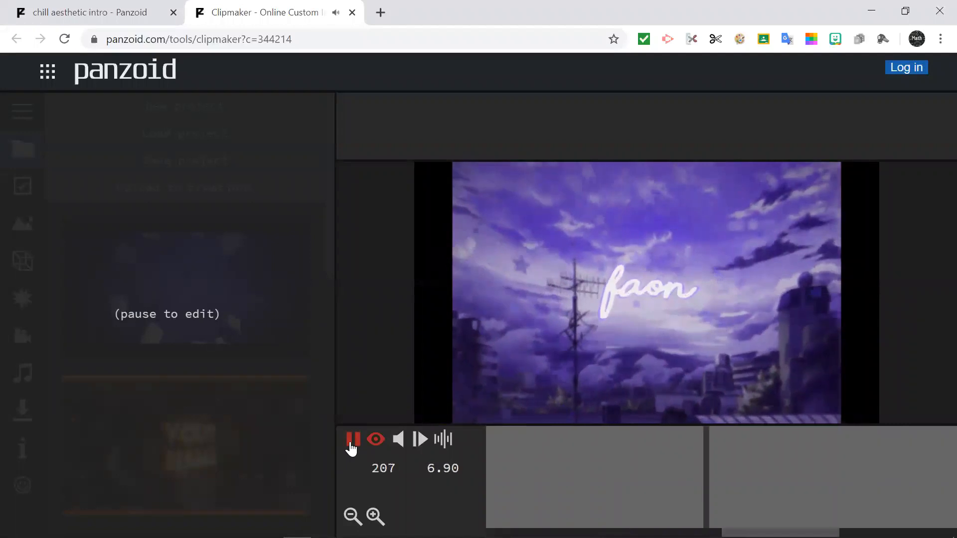
left_click(350, 447)
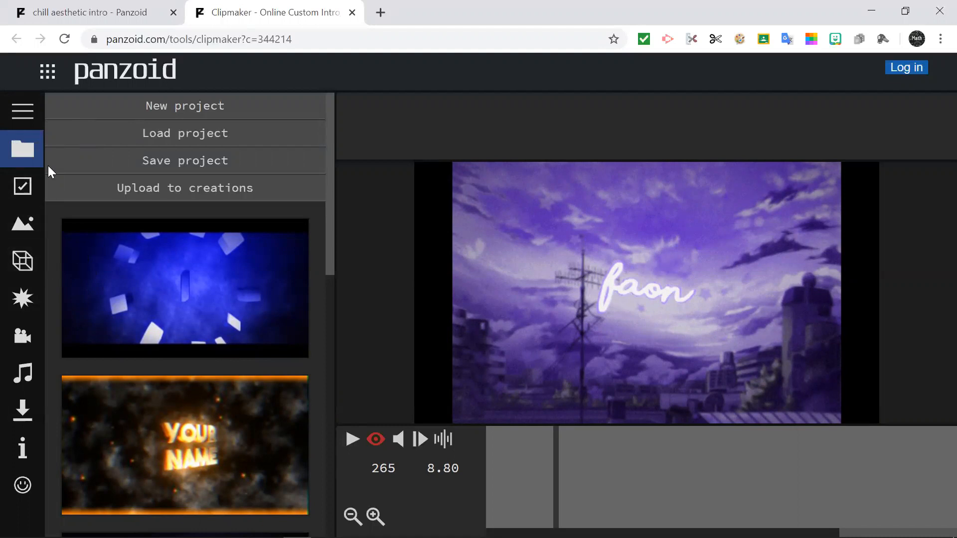
Step: Check the available scene choices, then show the project's objects and look over its shapes, texts and light
left_click(15, 226)
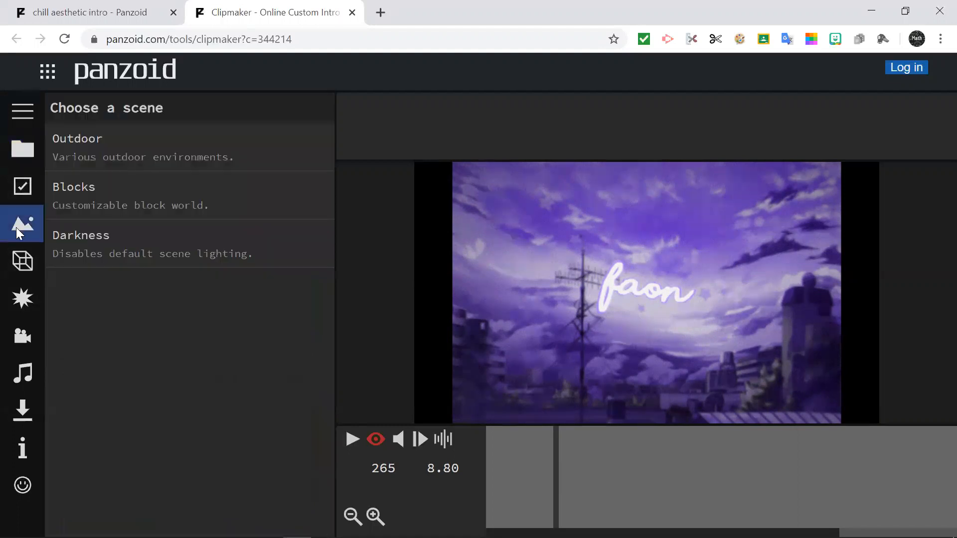
left_click(15, 262)
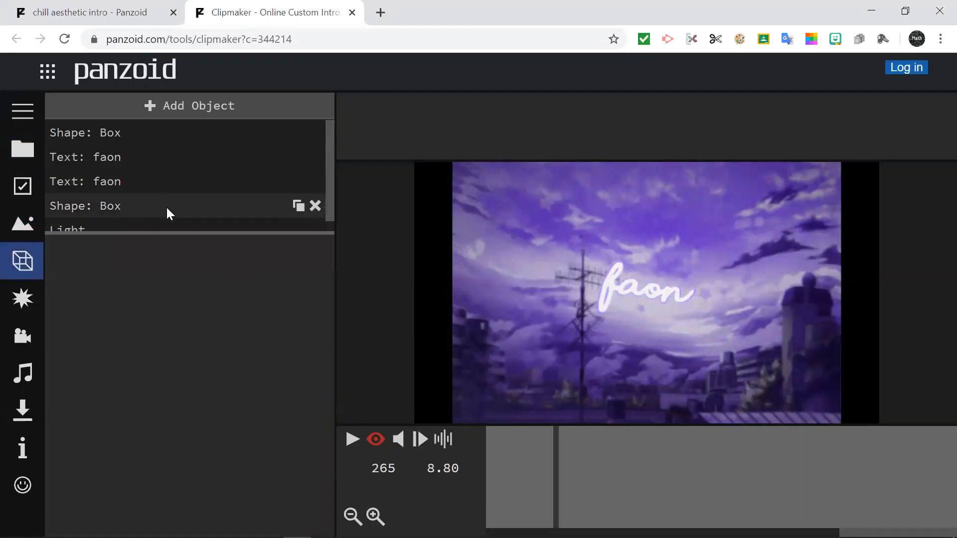
scroll(171, 214, "down", 1)
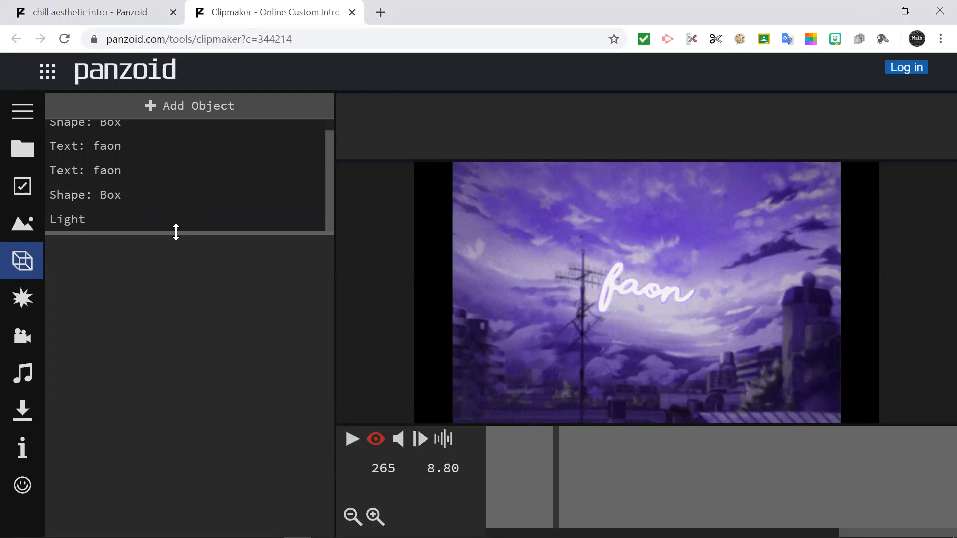
scroll(291, 193, "up", 1)
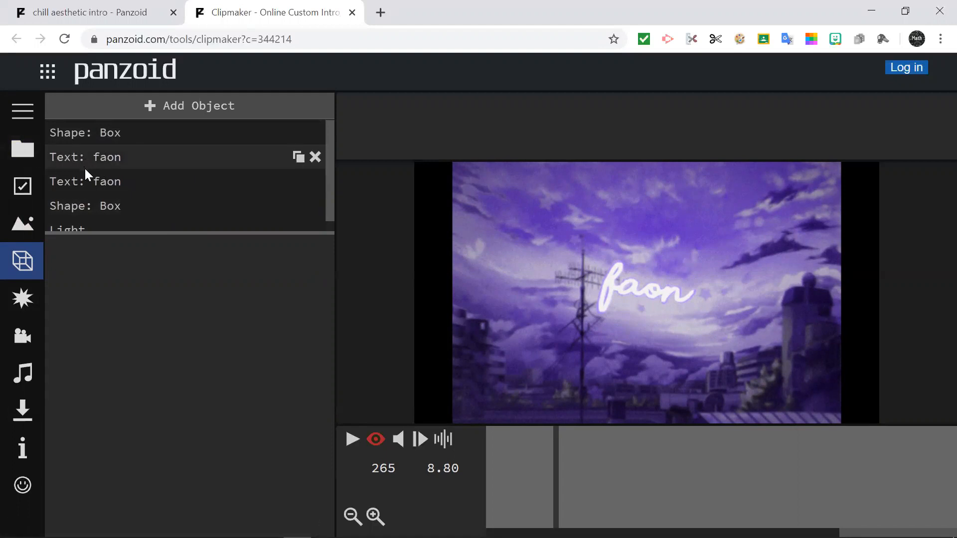
Step: Replace the wording of the first 3D text object with "TeaCher_Im"
scroll(122, 197, "down", 1)
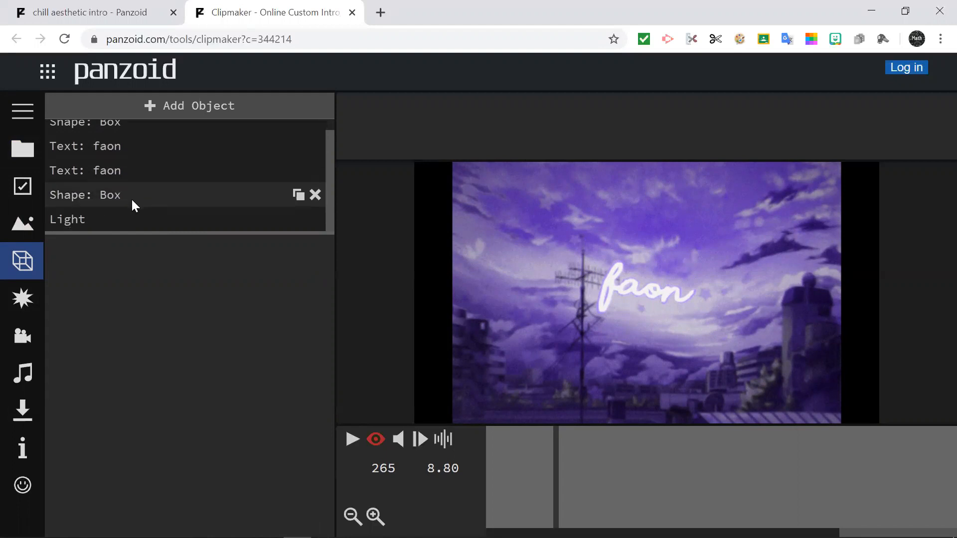
left_click(118, 151)
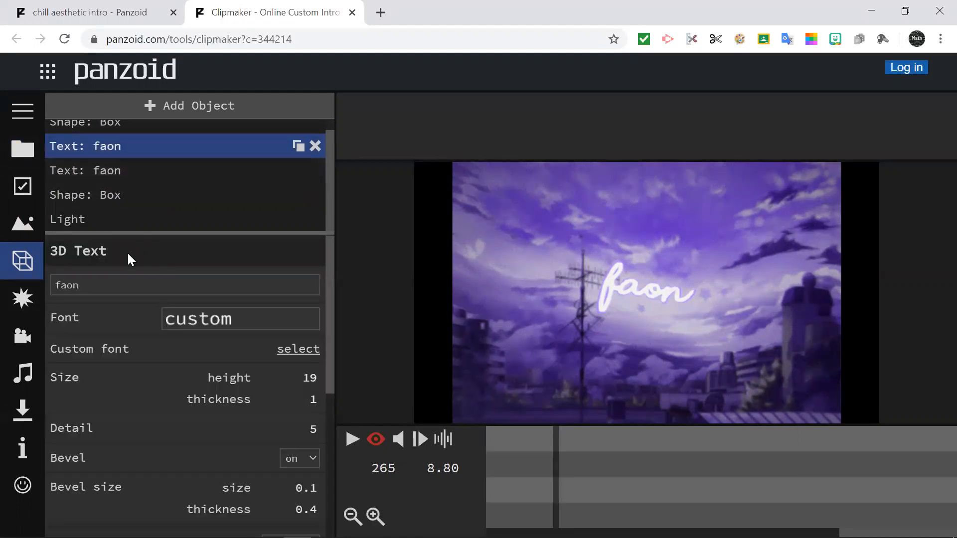
left_click(99, 289)
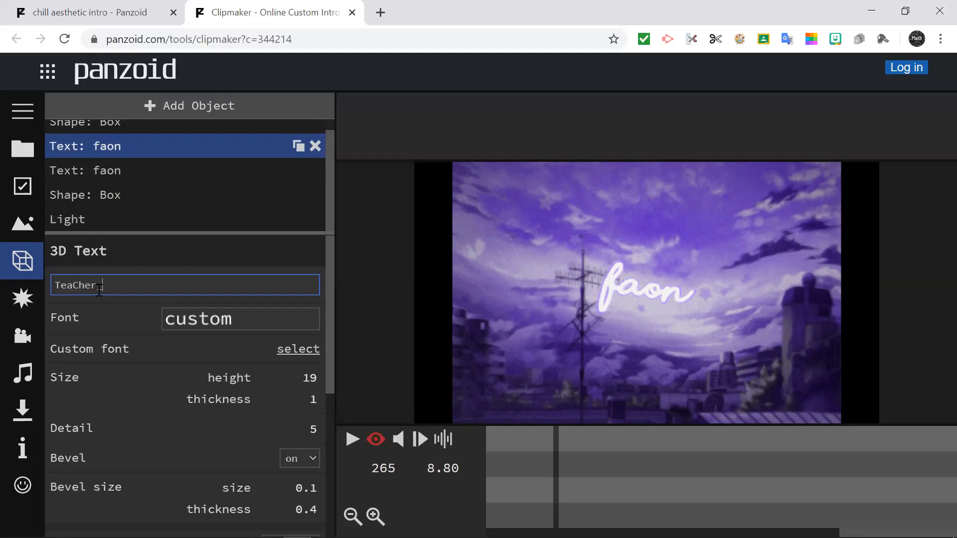
left_click(163, 293)
left_click(173, 356)
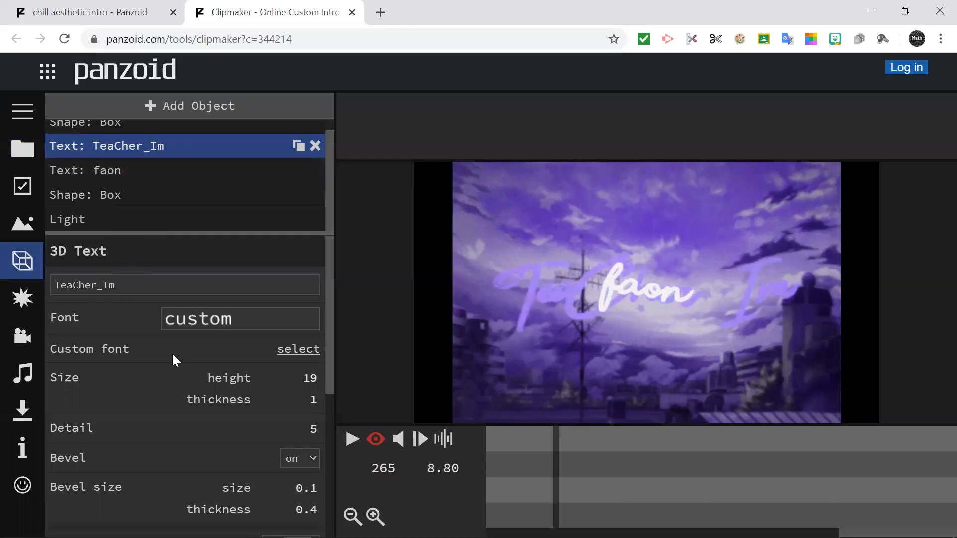
Step: Change the second 3D text object, still reading "faon", to "TeaCher_Im" as well
left_click(142, 198)
left_click(134, 174)
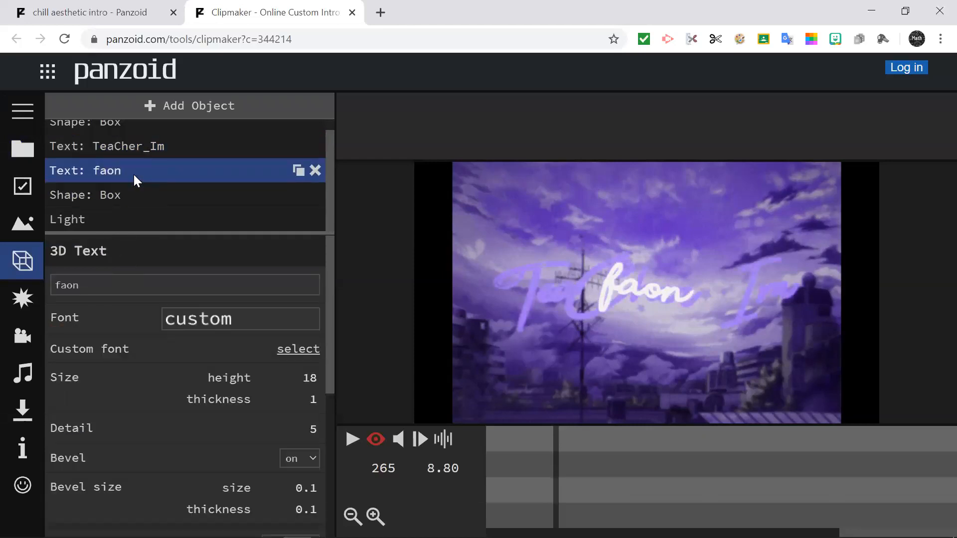
left_click_drag(100, 280, 1, 282)
left_click(7, 278)
left_click_drag(111, 289, 1, 290)
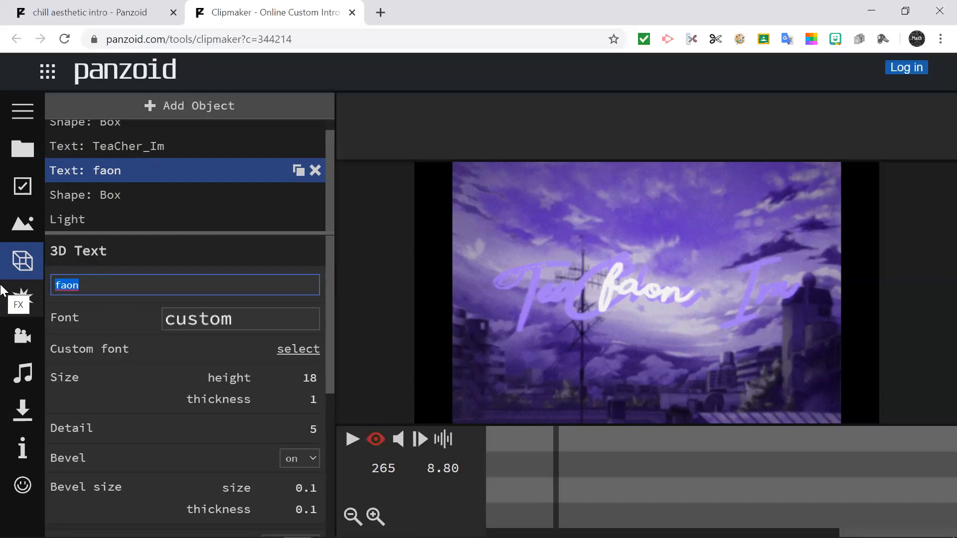
type("TeaCher_Im")
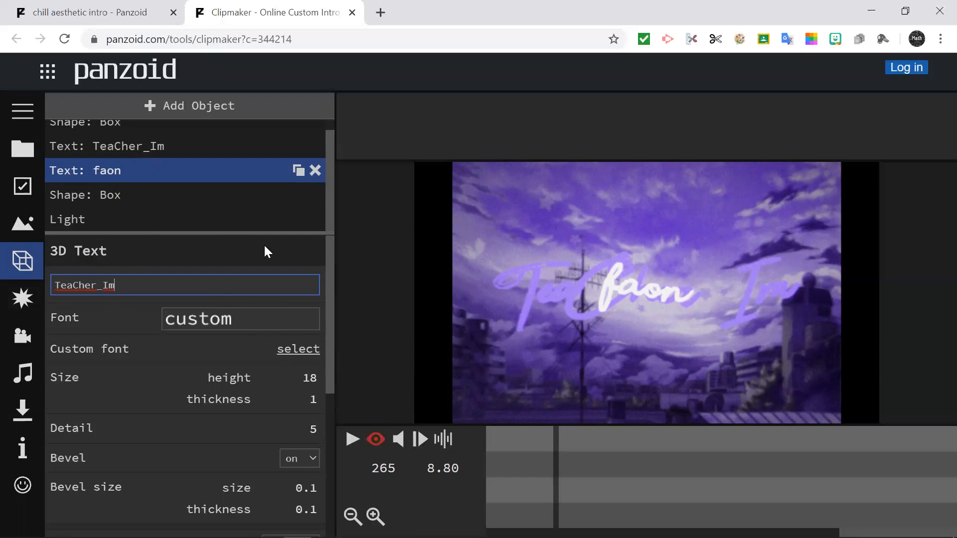
left_click(244, 242)
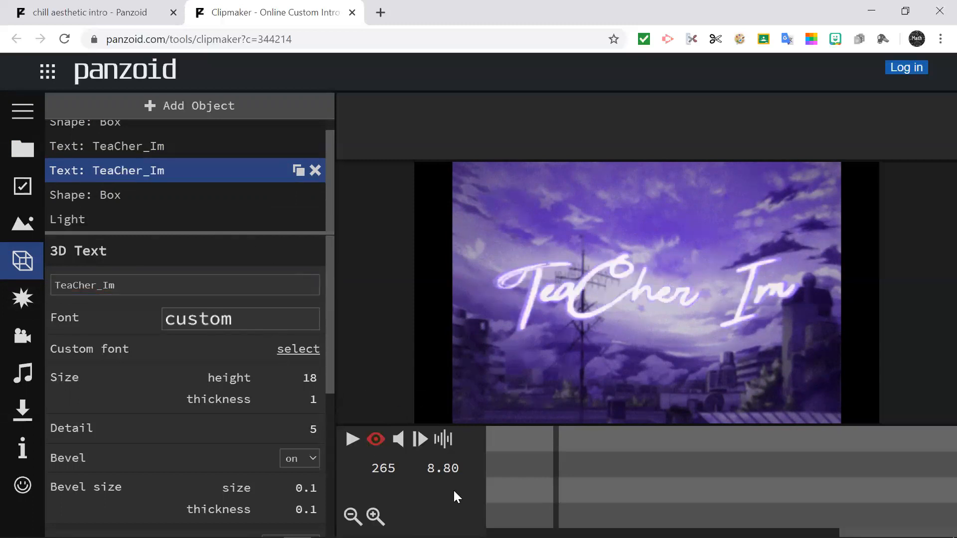
Step: Play the intro to preview the new text, pause it, and look over the second text's settings
left_click(349, 444)
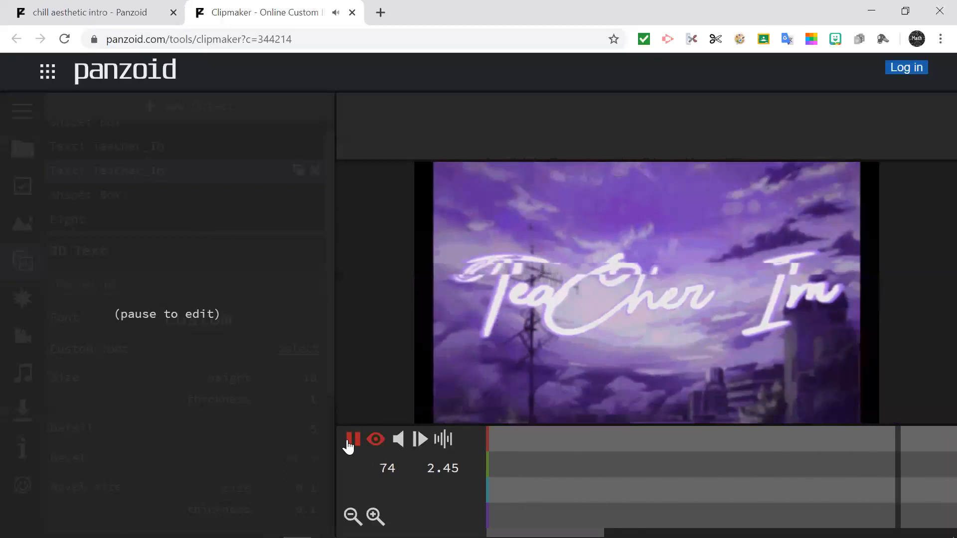
left_click(352, 440)
scroll(200, 309, "down", 2)
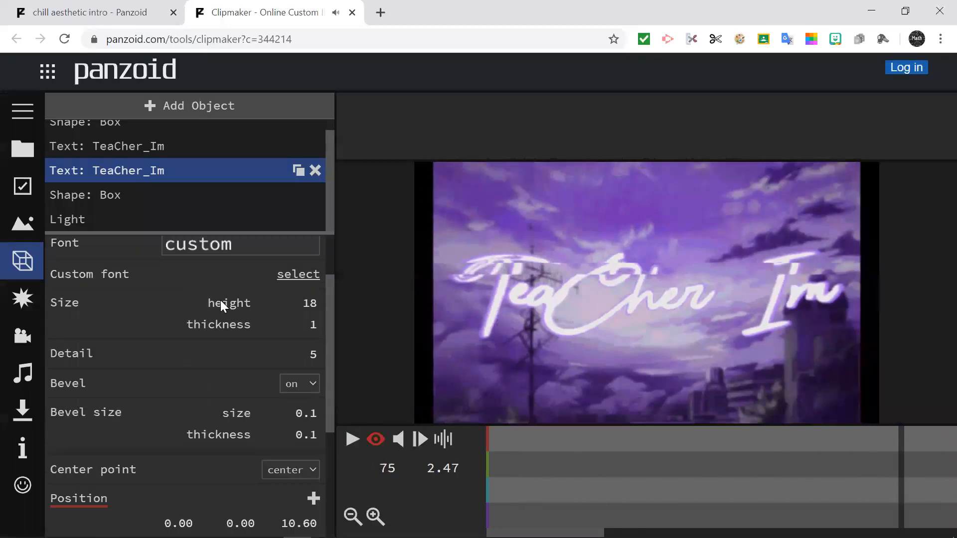
scroll(225, 274, "up", 2)
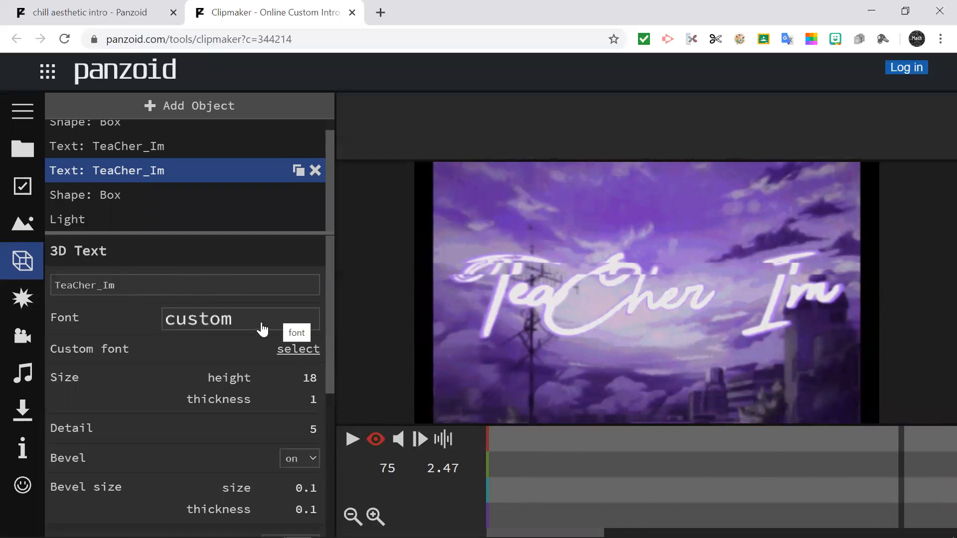
Step: Check the available fonts for the first text object, keeping its custom font
left_click(197, 144)
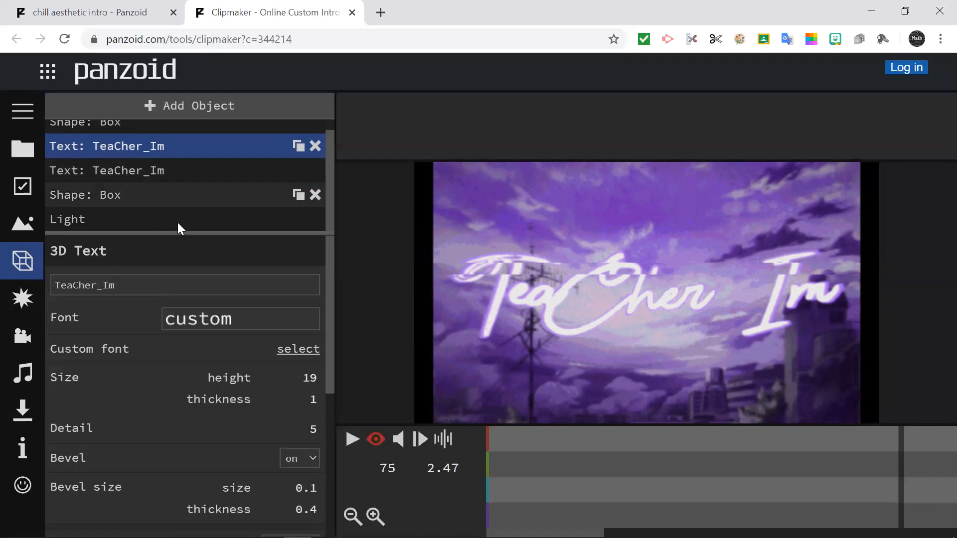
scroll(238, 261, "down", 2)
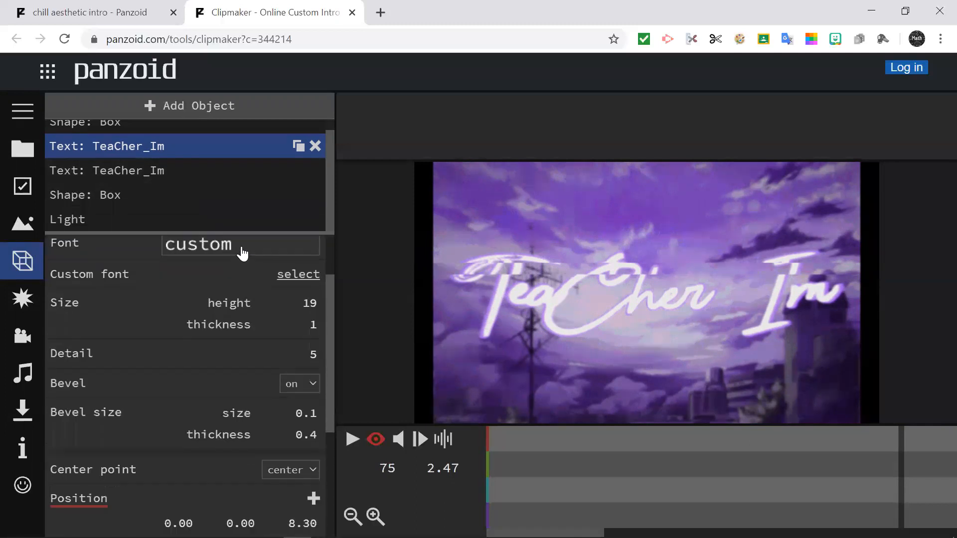
left_click(242, 250)
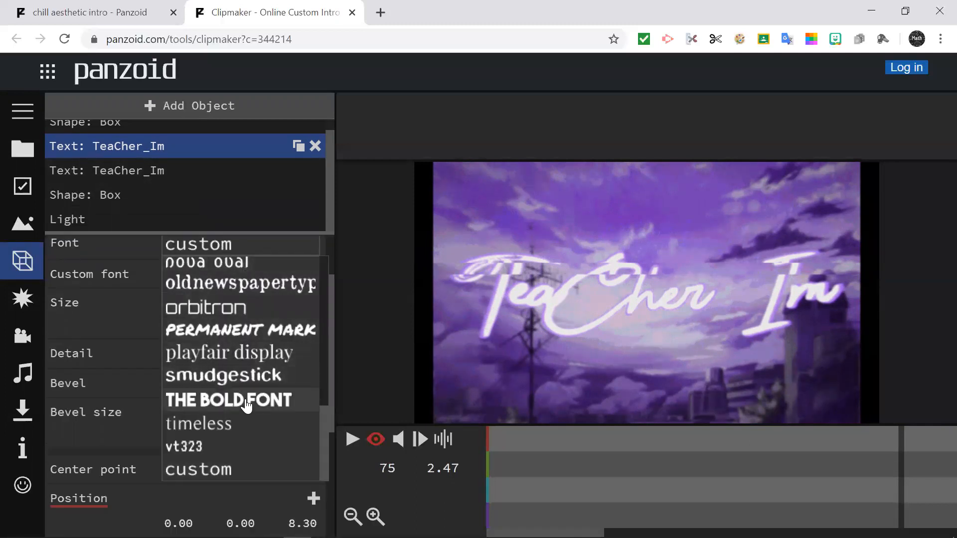
left_click(390, 107)
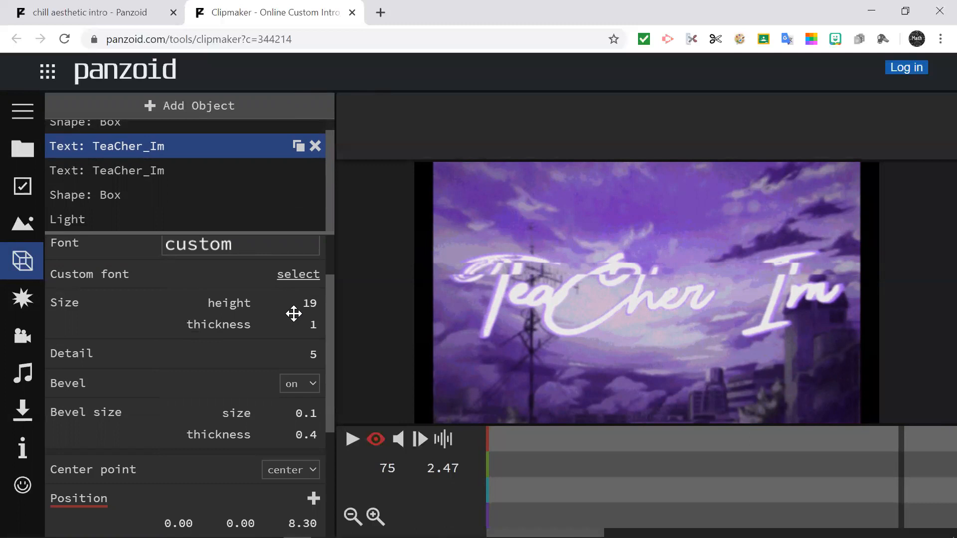
Step: Set the first text object's color to #1e1225, then play the intro to preview it and pause
scroll(264, 379, "down", 4)
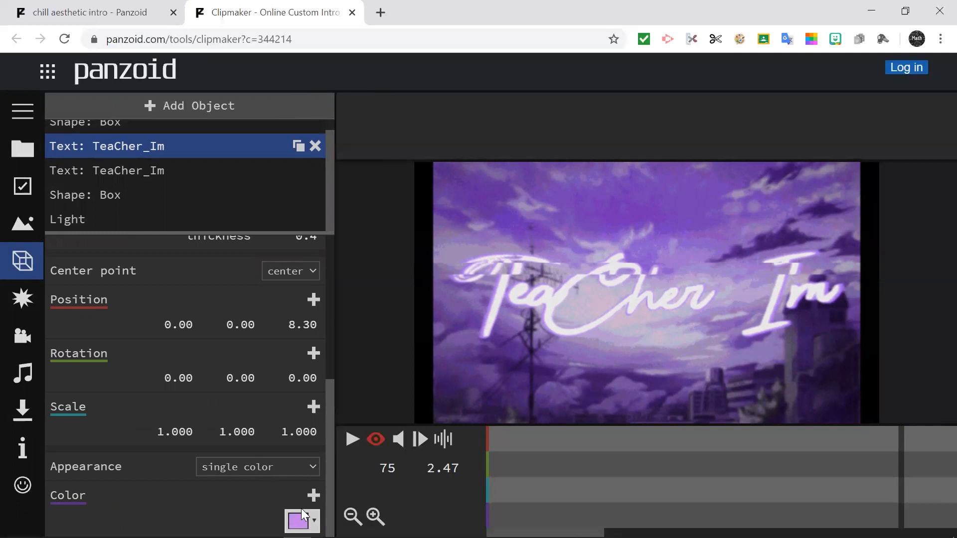
left_click(298, 521)
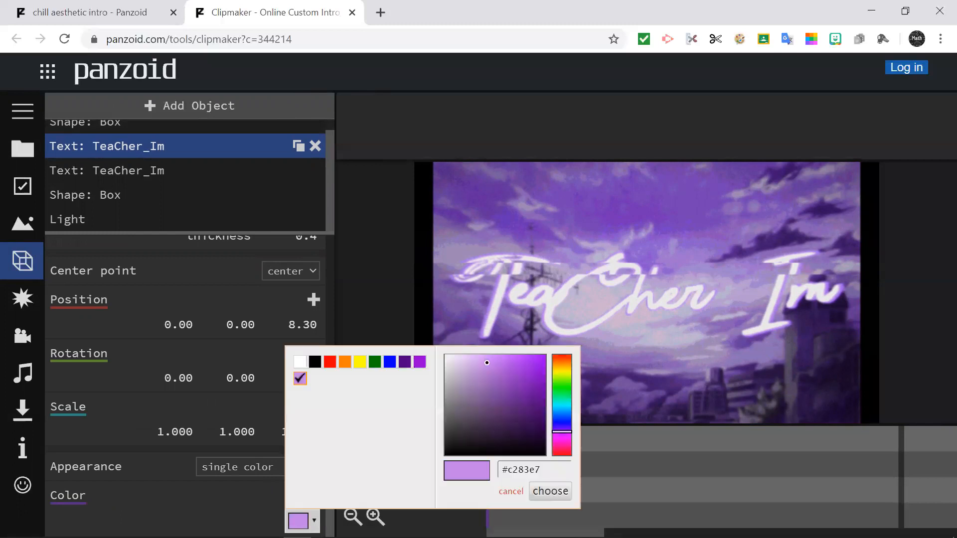
left_click(494, 440)
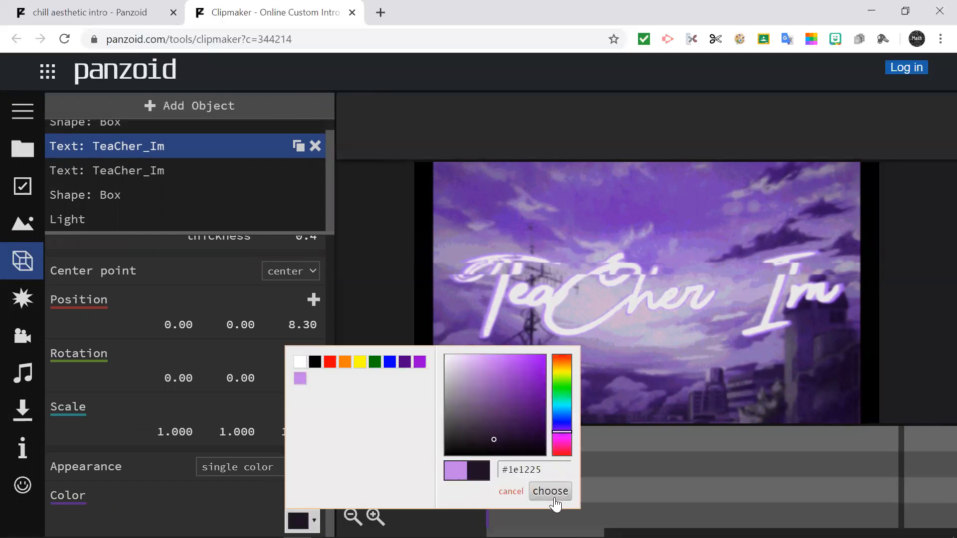
left_click(556, 493)
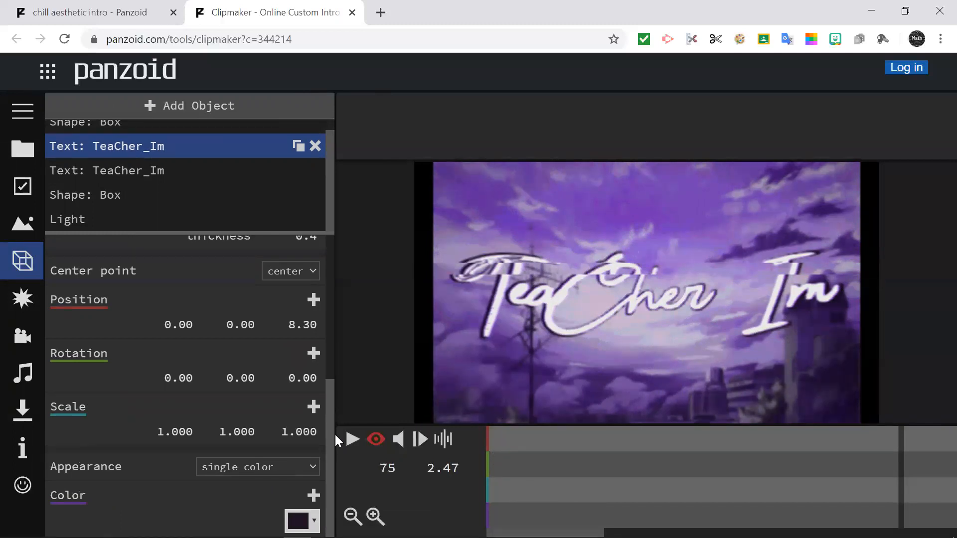
left_click(350, 440)
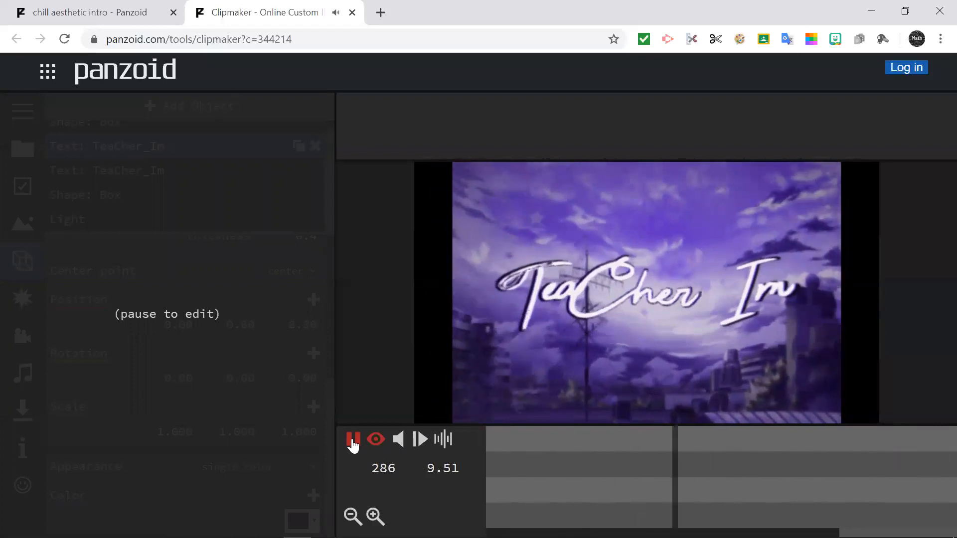
left_click(353, 439)
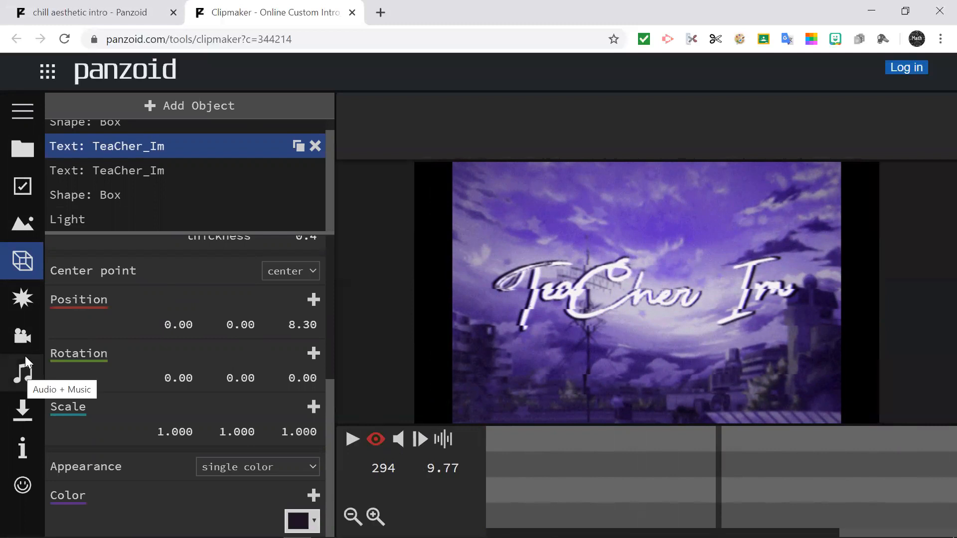
Step: Look over the project's effects, camera animation and audio track settings
left_click(18, 299)
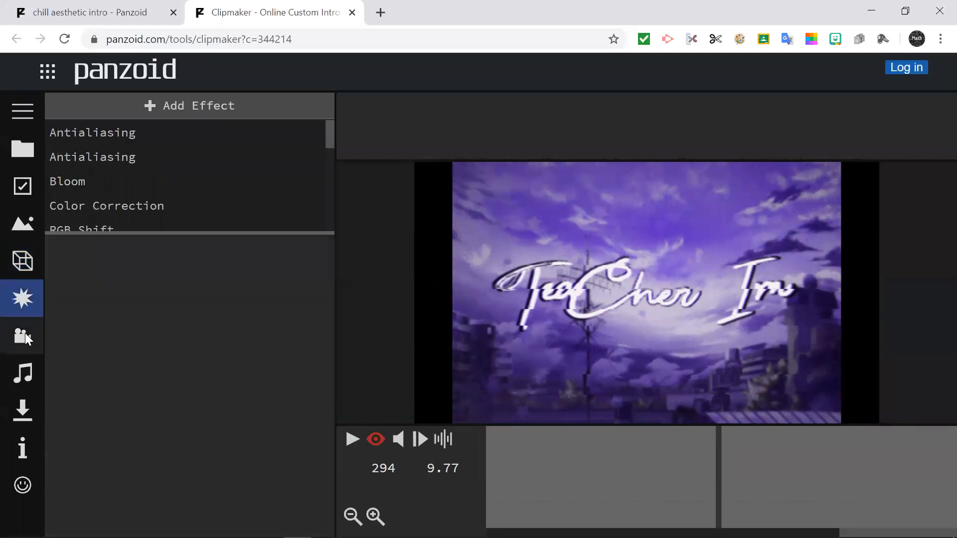
left_click(25, 336)
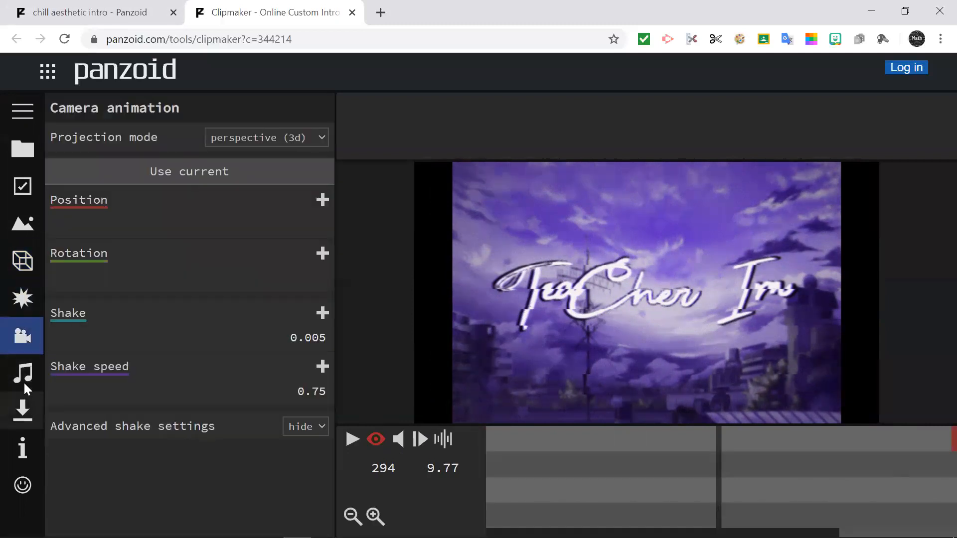
left_click(24, 378)
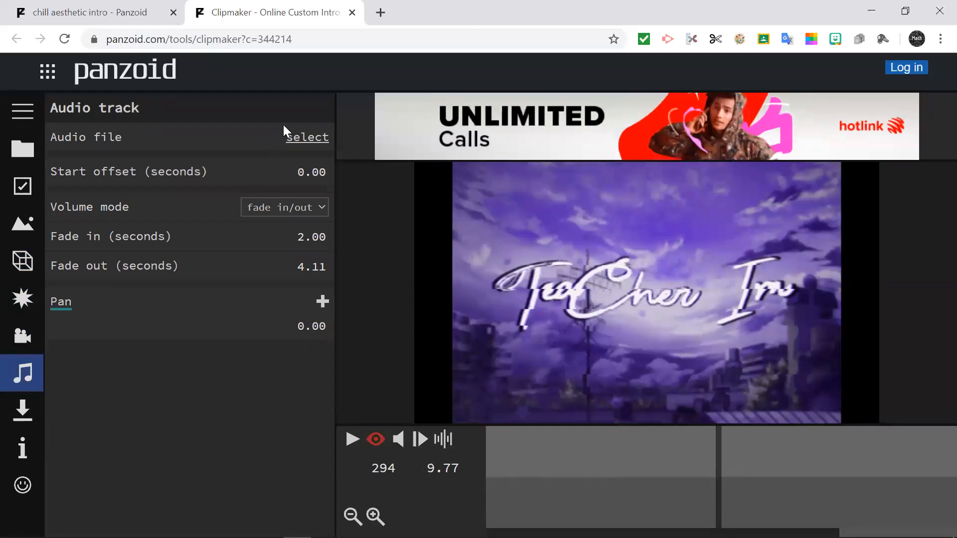
Step: Browse New Volume (E:) for an audio file for the audio track, then cancel the file selection
left_click(297, 137)
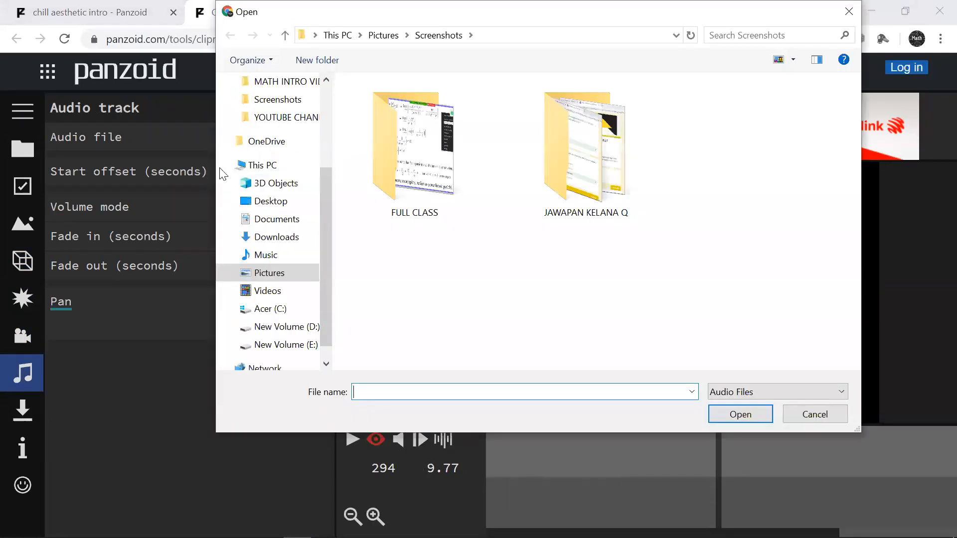
scroll(329, 277, "down", 1)
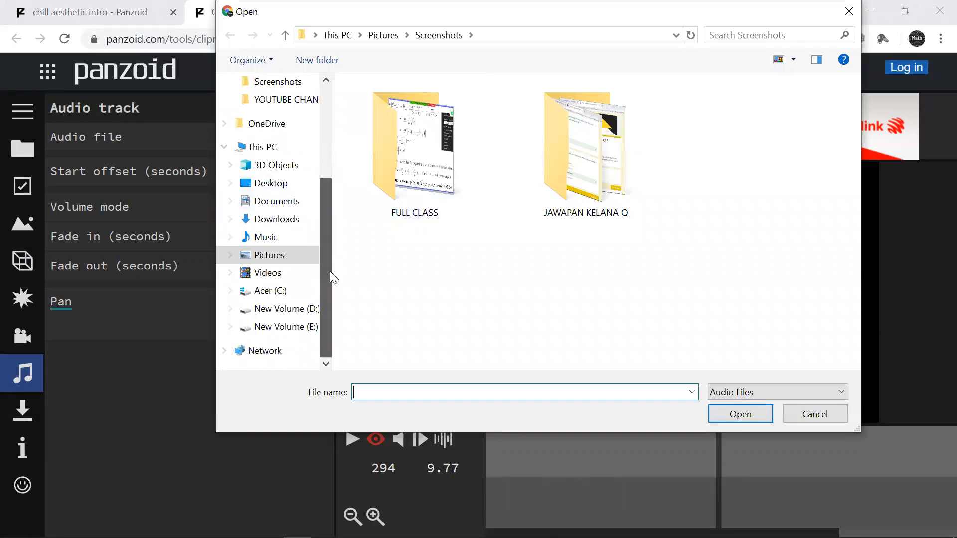
left_click(299, 327)
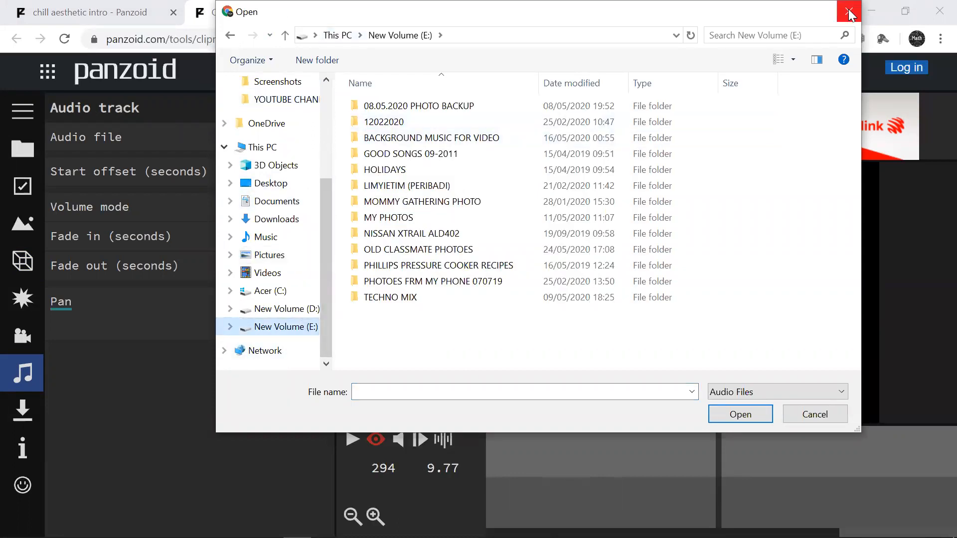
left_click(822, 414)
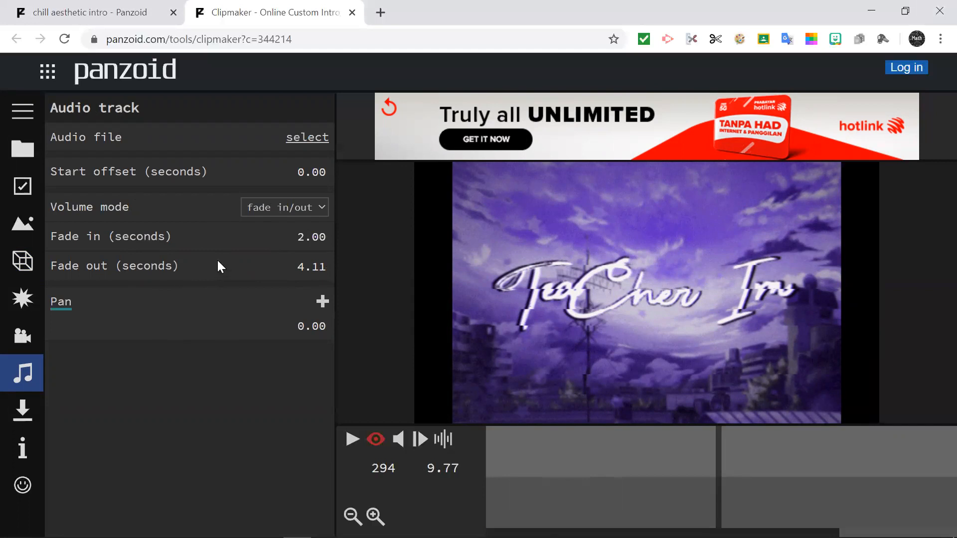
Step: Look over the project saving and loading options and the basic video settings
left_click(31, 148)
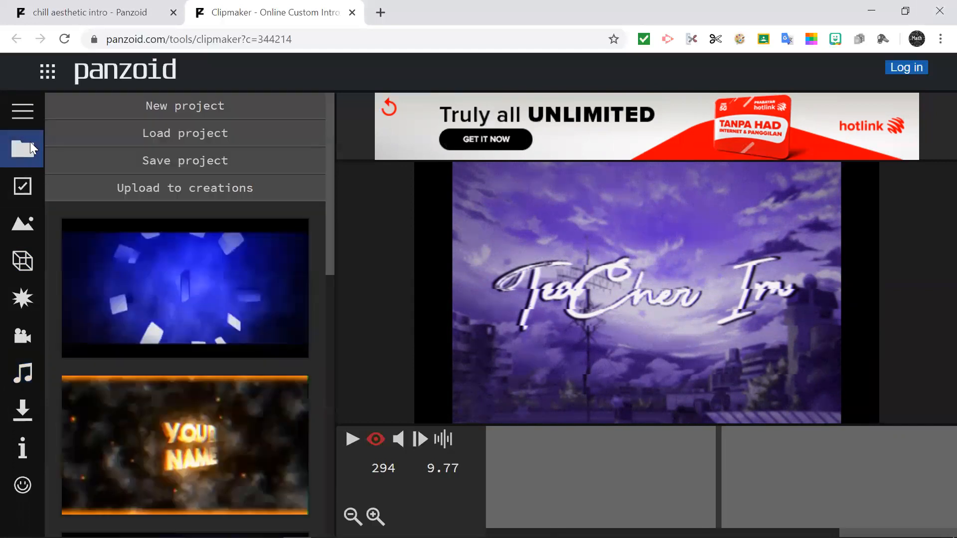
left_click(28, 188)
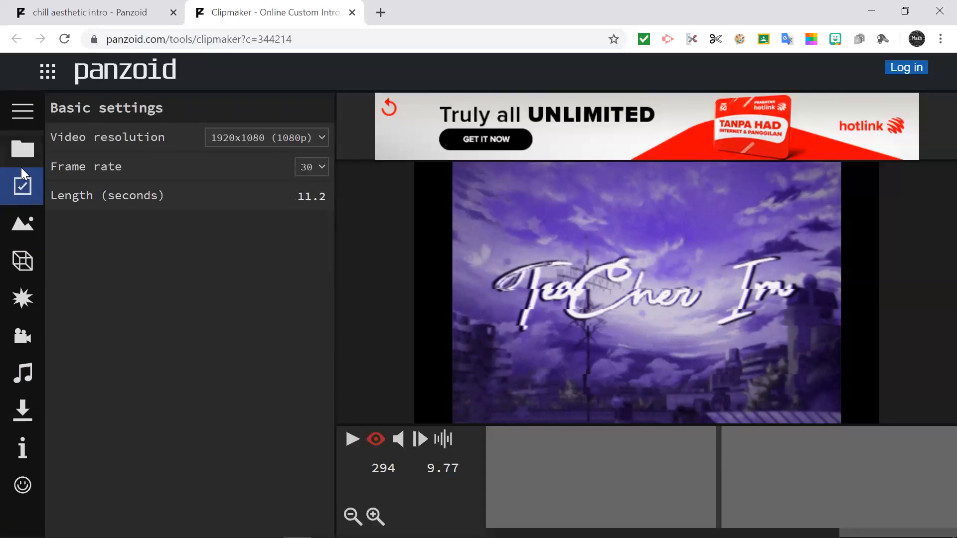
left_click(20, 150)
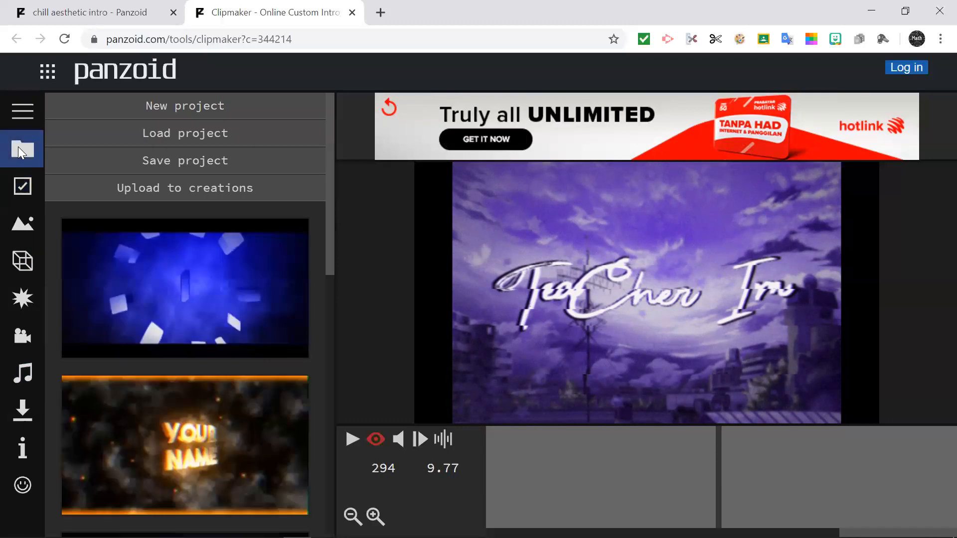
Step: In the basic settings, choose the 1920x1080 (1080p) video resolution and a frame rate of 30
left_click(22, 191)
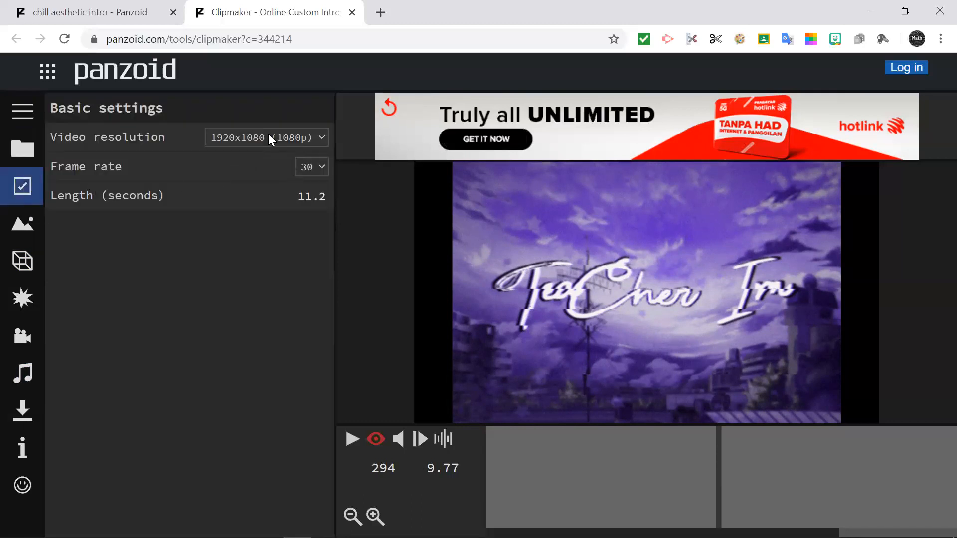
left_click(323, 136)
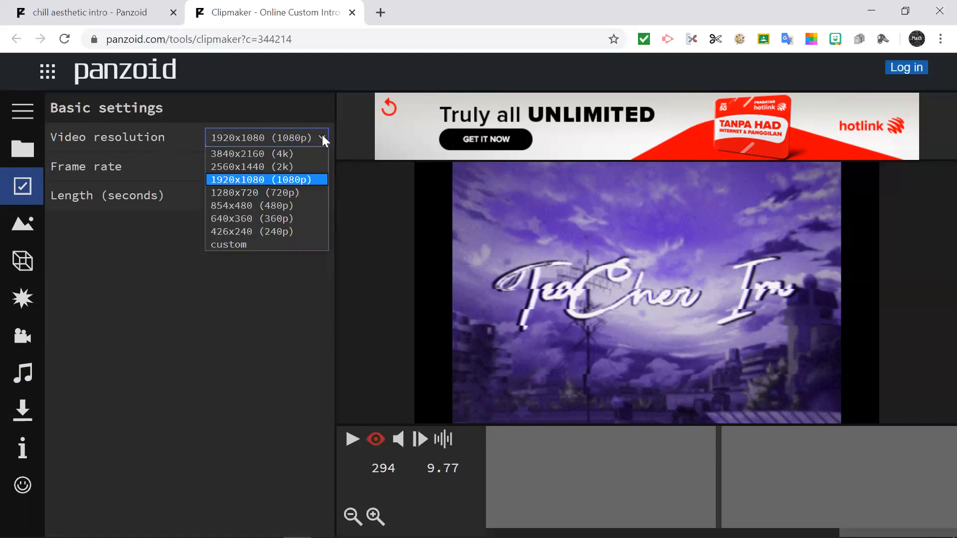
left_click(297, 180)
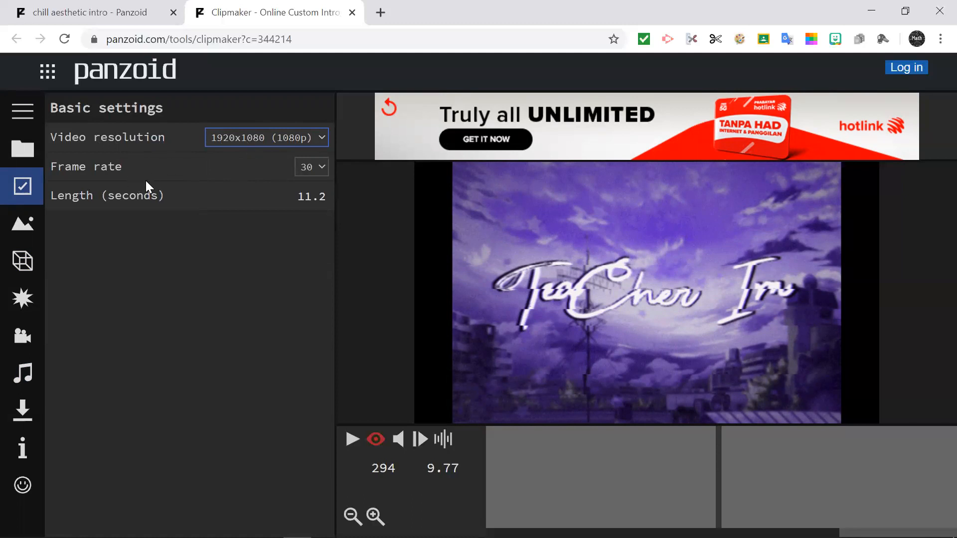
left_click(322, 171)
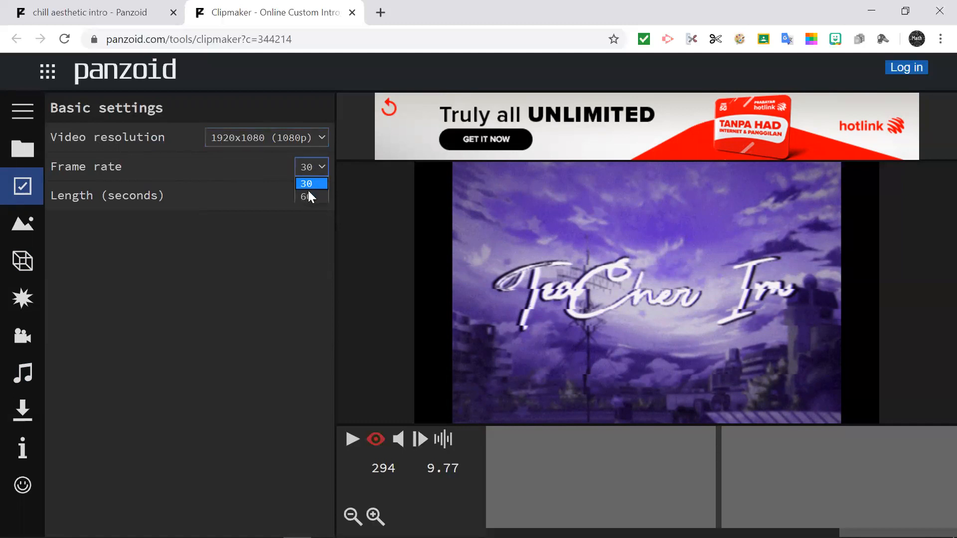
left_click(311, 184)
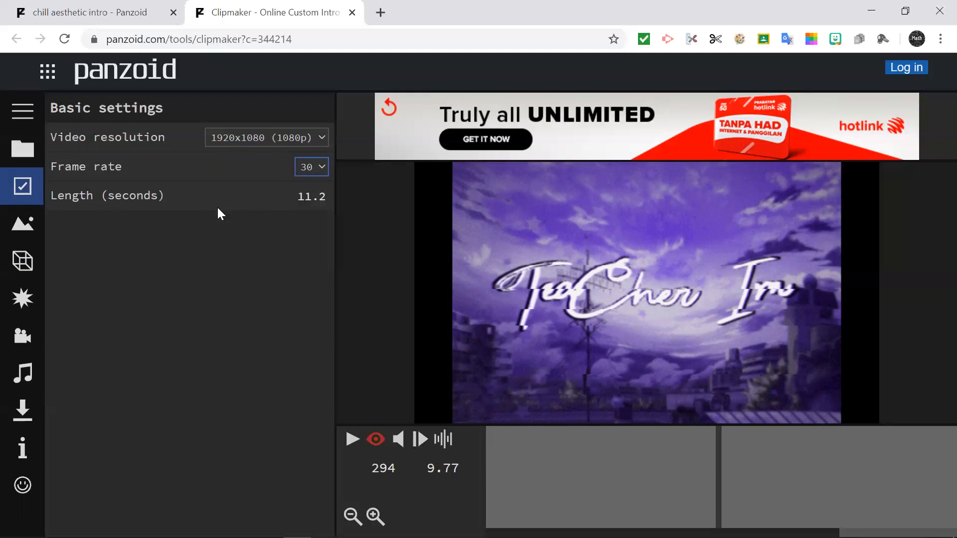
Step: Set the video length to 7 seconds, then play the intro to preview it and pause
left_click(319, 200)
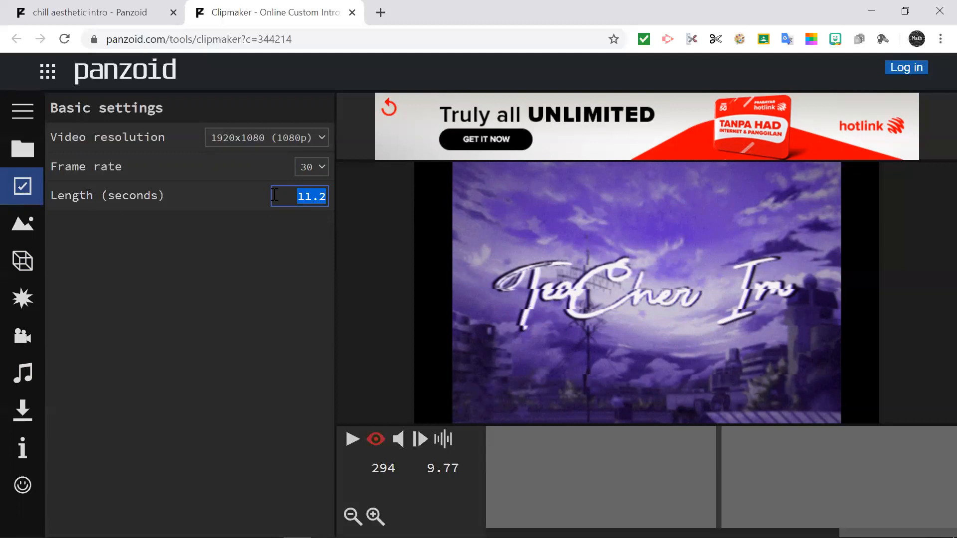
left_click(275, 195)
left_click_drag(274, 195, 336, 203)
key("BackSpace")
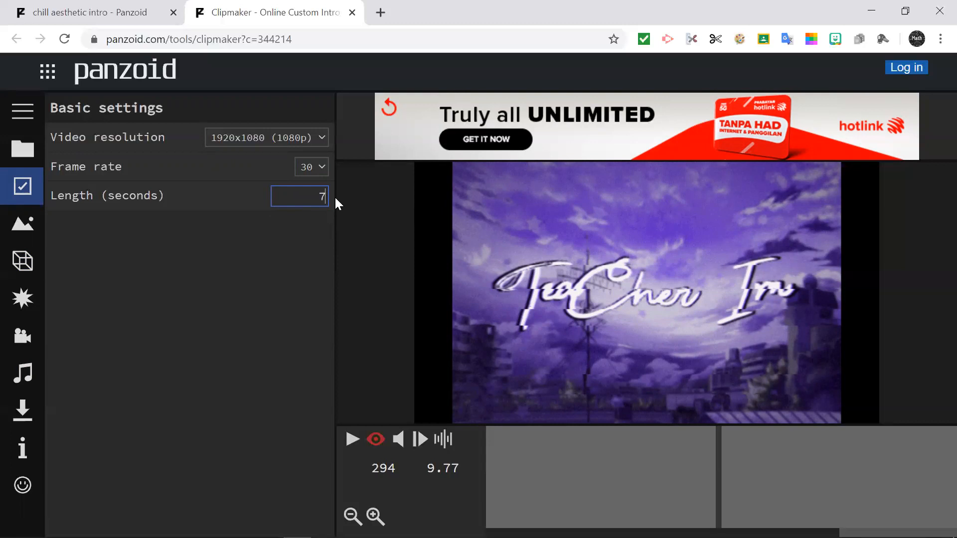
left_click(218, 296)
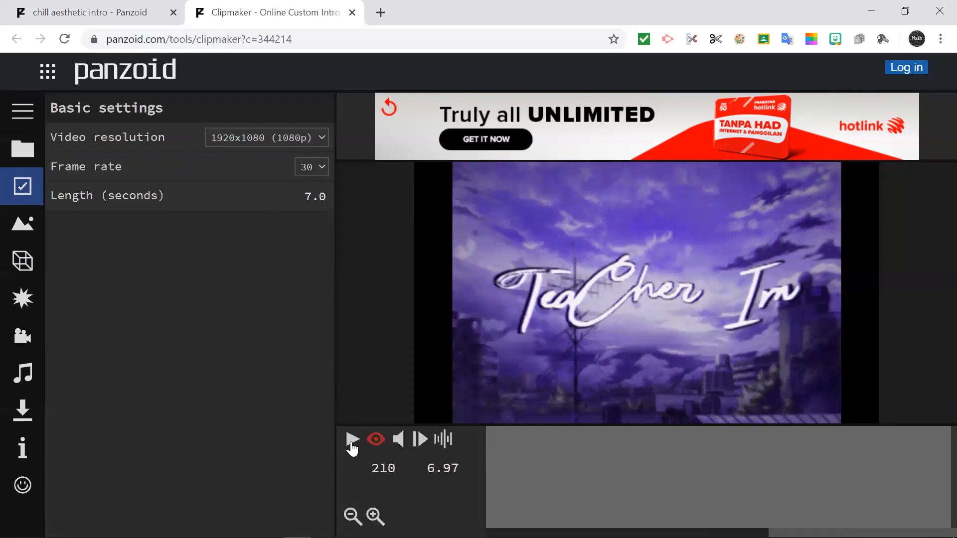
left_click(352, 439)
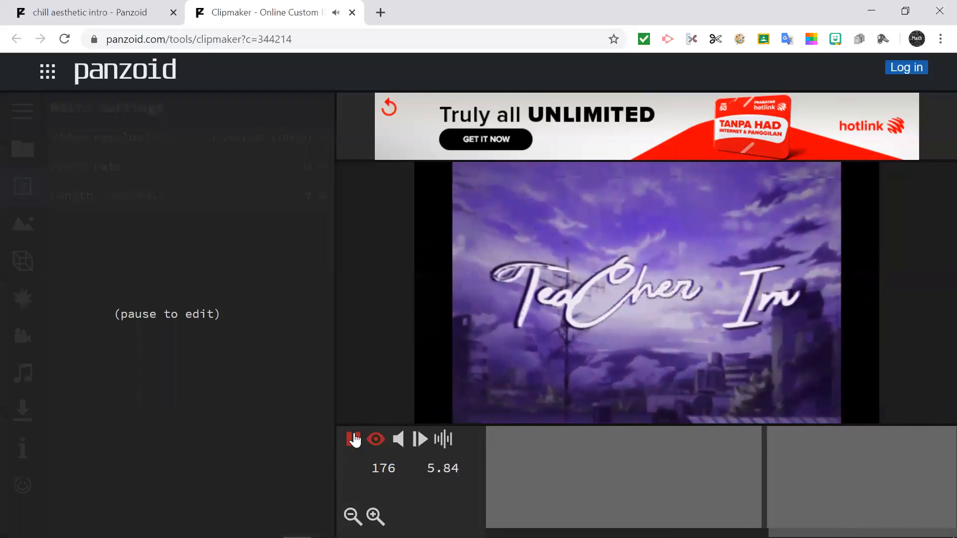
left_click(353, 439)
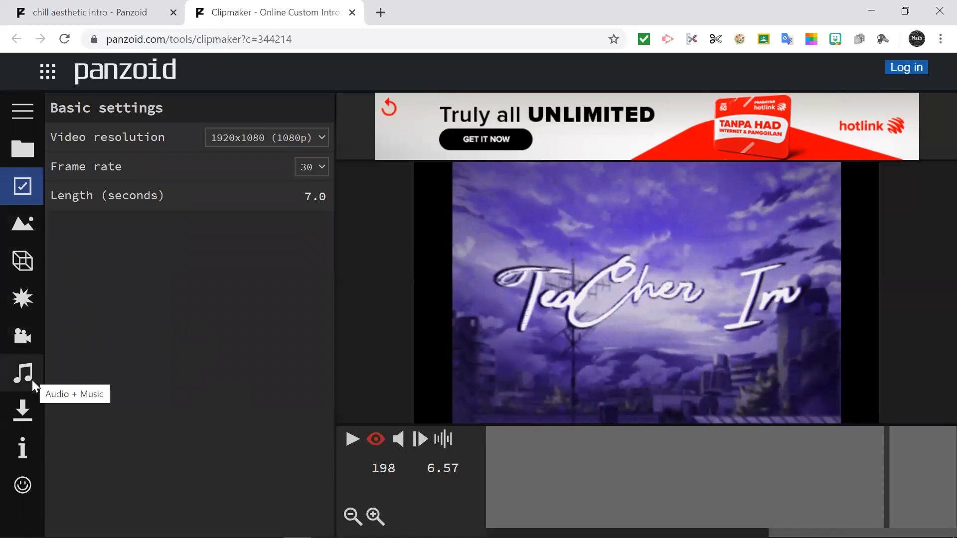
Step: Render the video for download in good quality mode
left_click(24, 408)
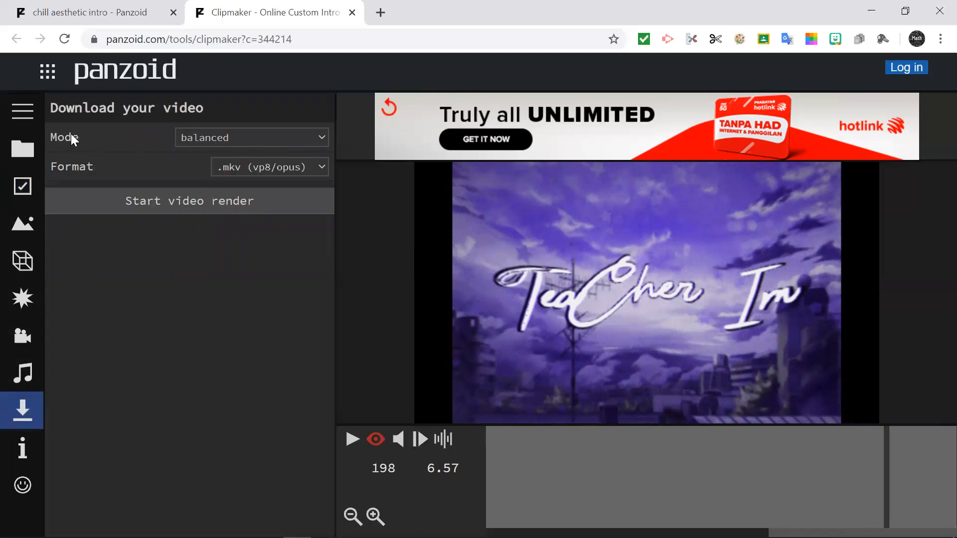
left_click(307, 140)
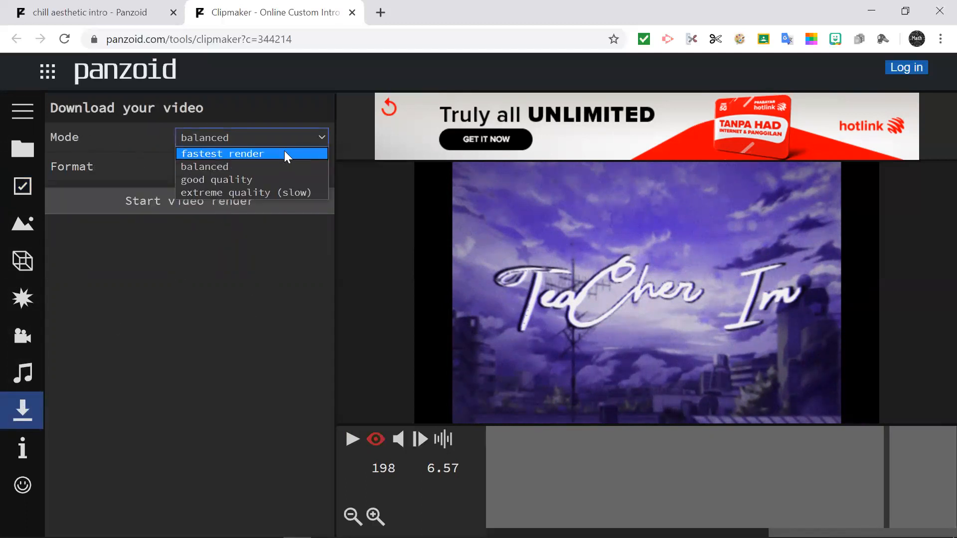
left_click(267, 180)
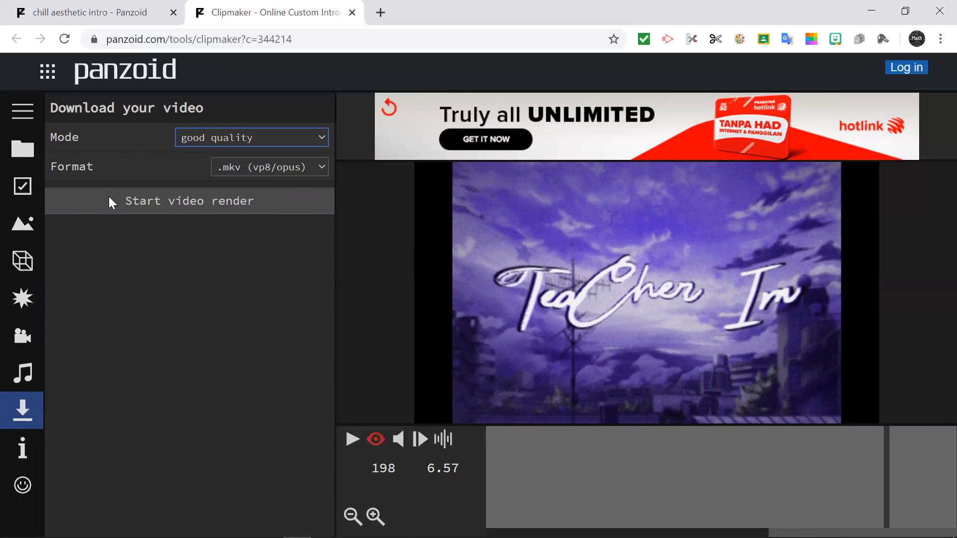
left_click(142, 200)
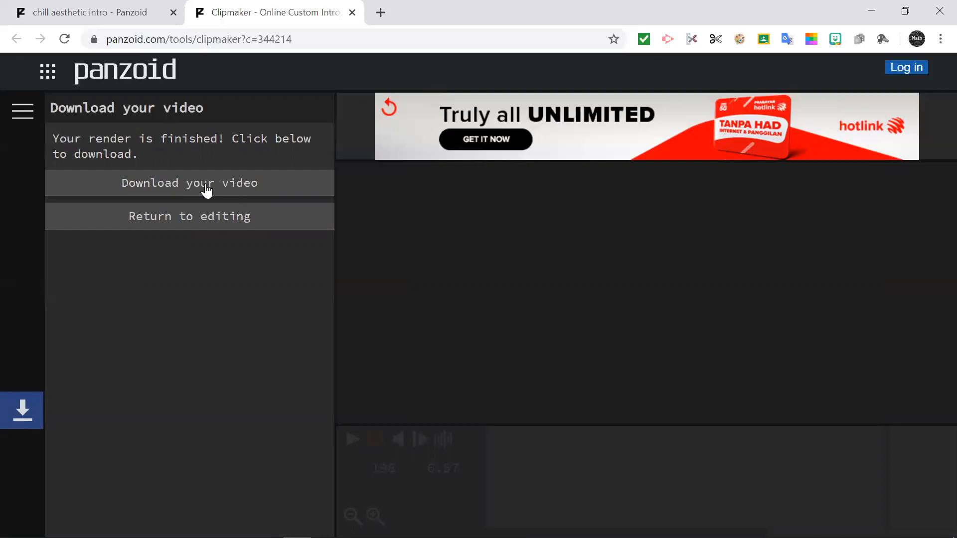
Step: Download the rendered video and save it as Intro 7 in the MATH INTRO VIDEO folder
left_click(187, 191)
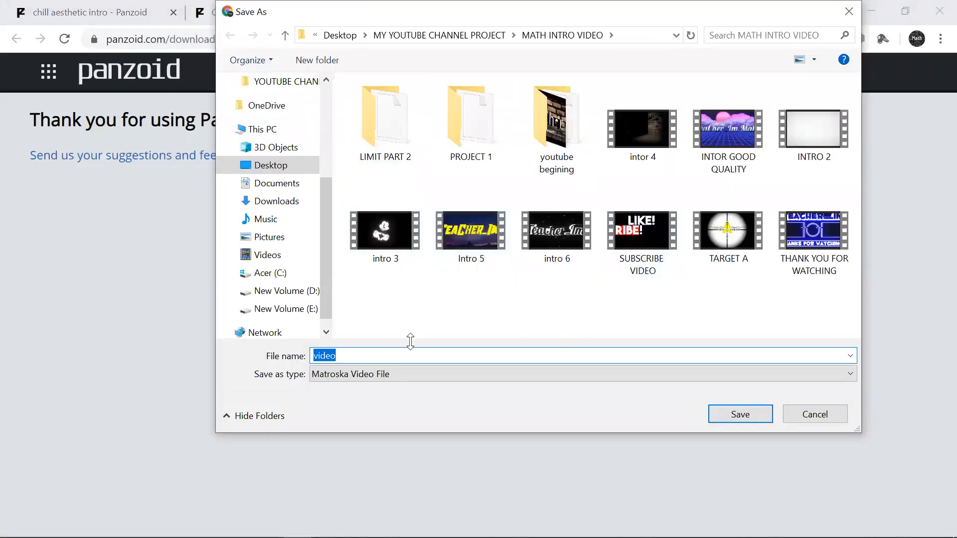
left_click(391, 358)
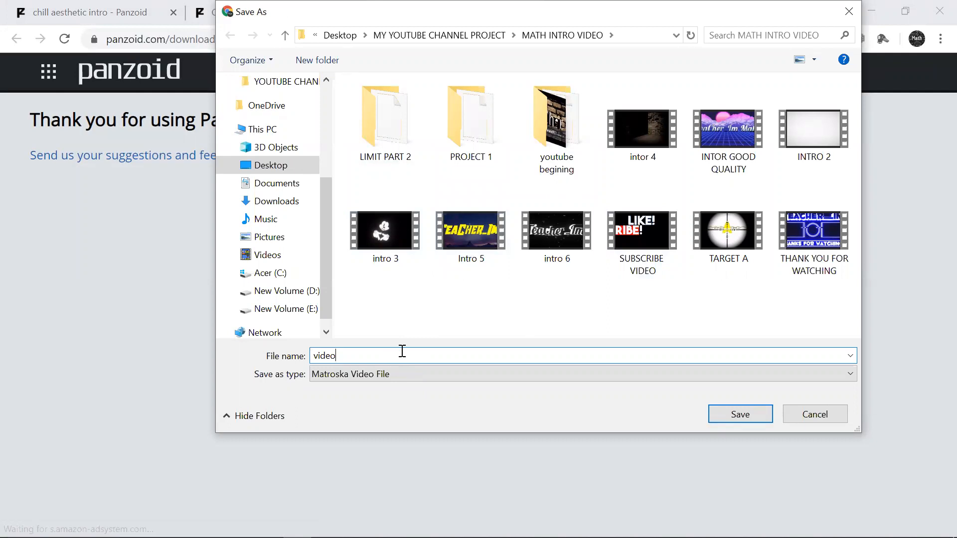
key("BackSpace")
key("BackSpace")
key("BackSpace")
key("BackSpace")
key("BackSpace")
type("Int")
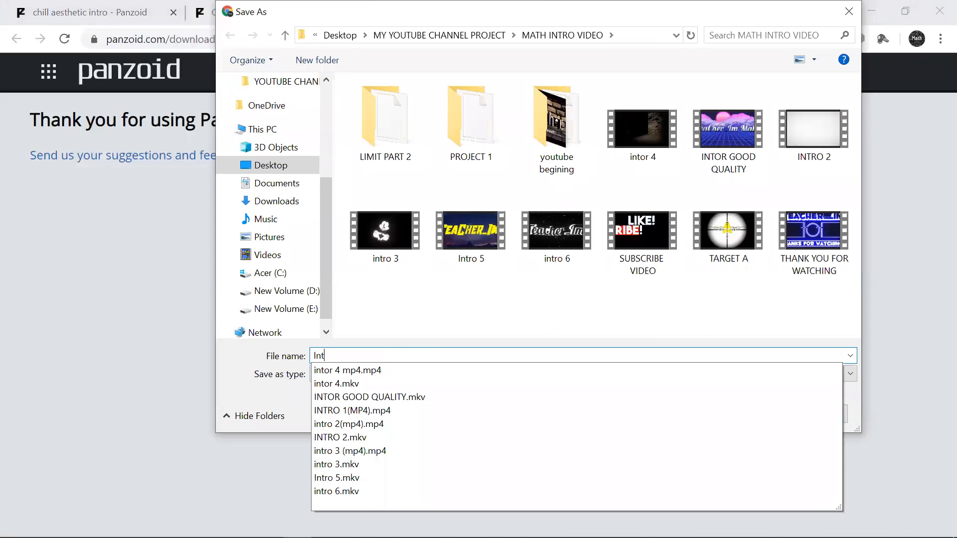
type("ro 7")
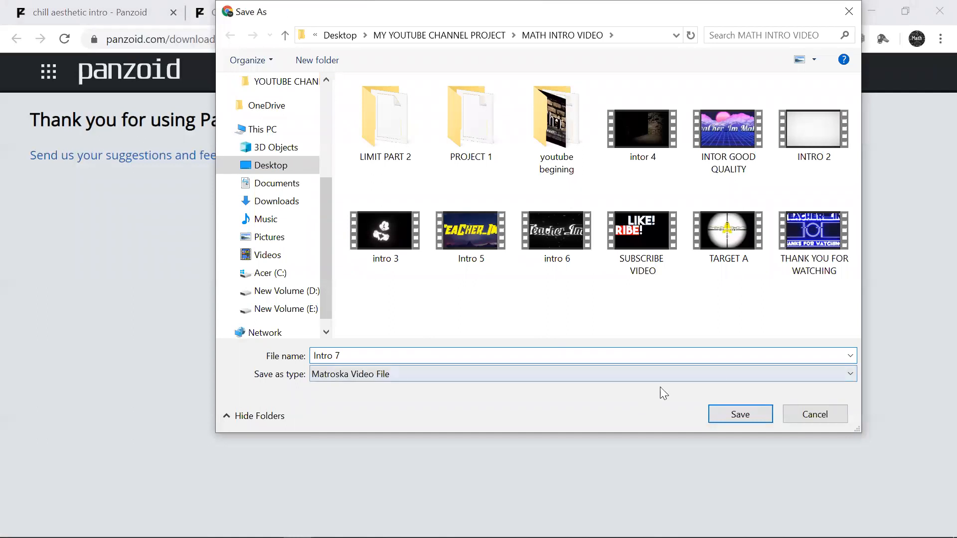
left_click(736, 414)
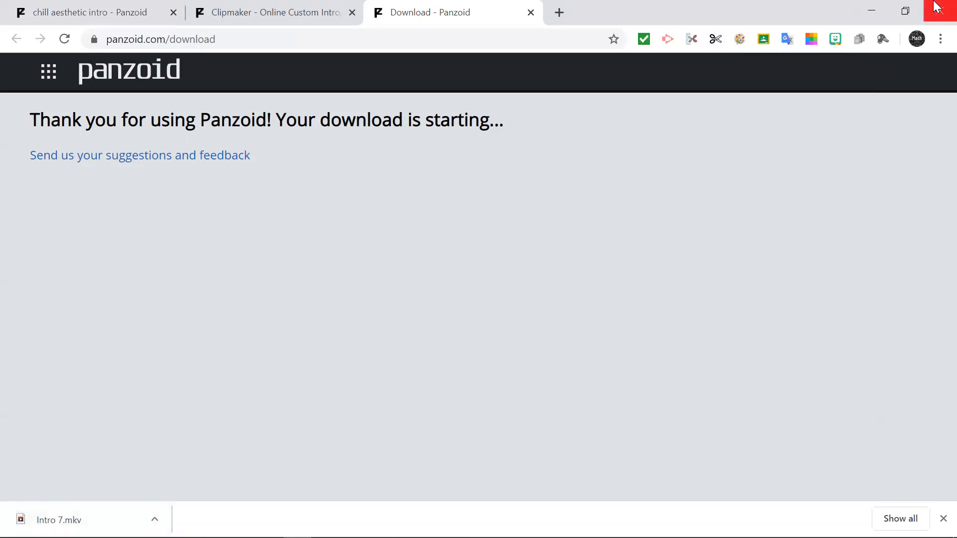
Step: Minimize the browser and open the Intro 7 video from MATH INTRO VIDEO in the desktop's MY YOUTUBE CHANNEL PROJECT folder
left_click(867, 6)
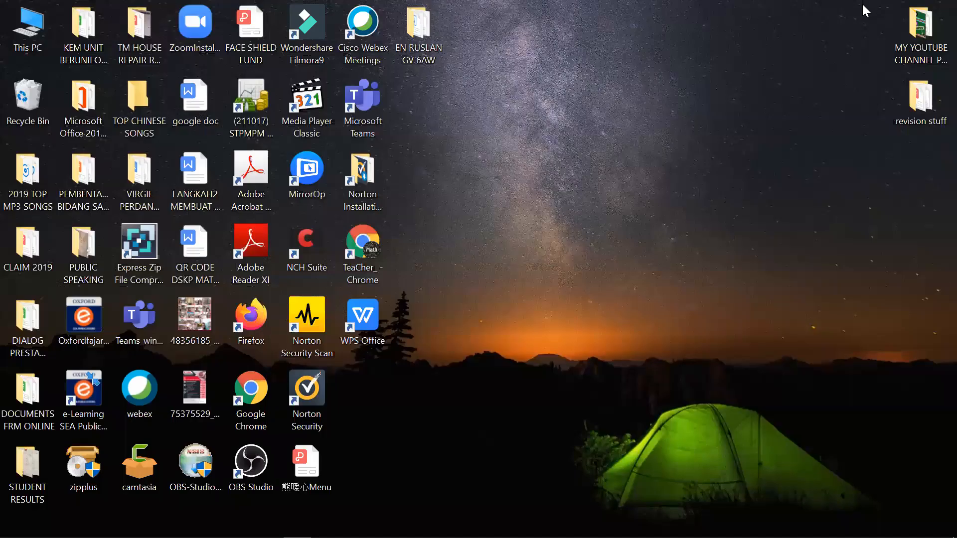
double_click(919, 30)
double_click(403, 178)
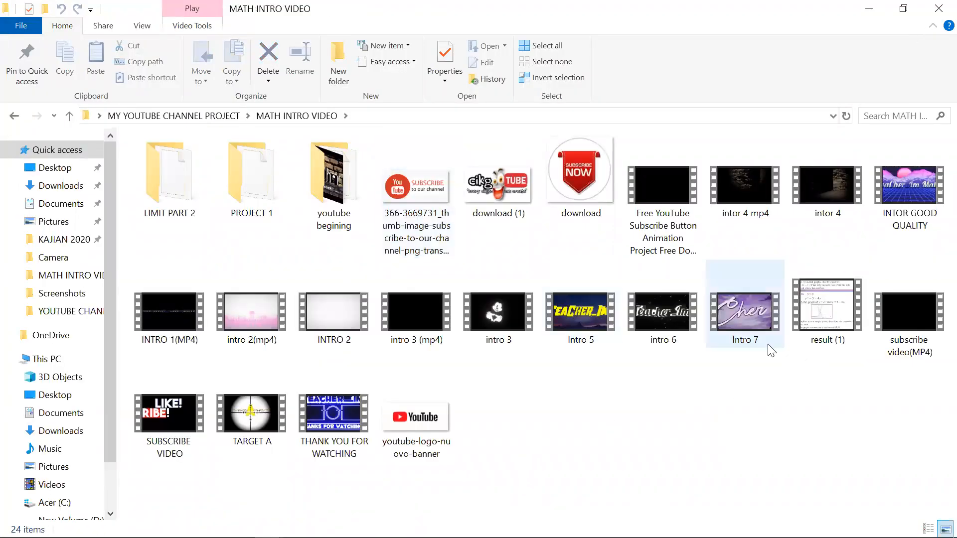
double_click(763, 310)
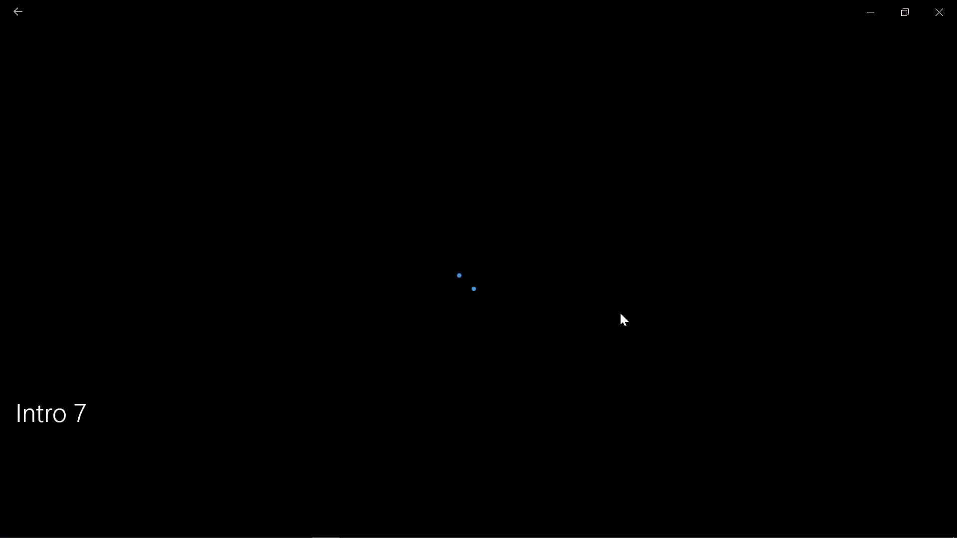